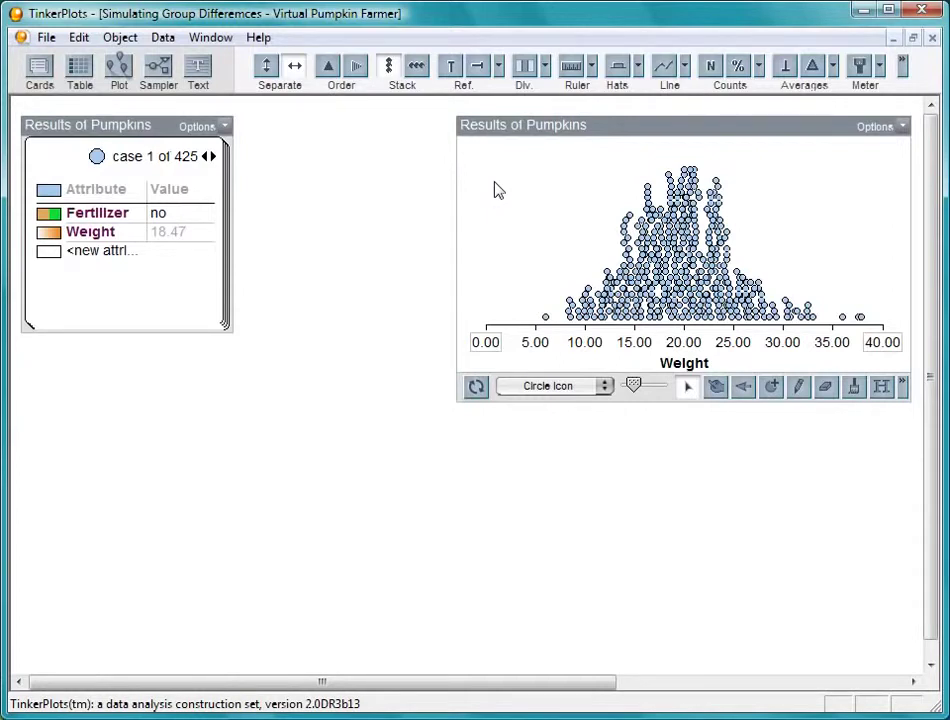
# - Colour the pumpkin dots by Fertilizer and split the Weight plot into yes and no rows
pyautogui.click(110, 215)
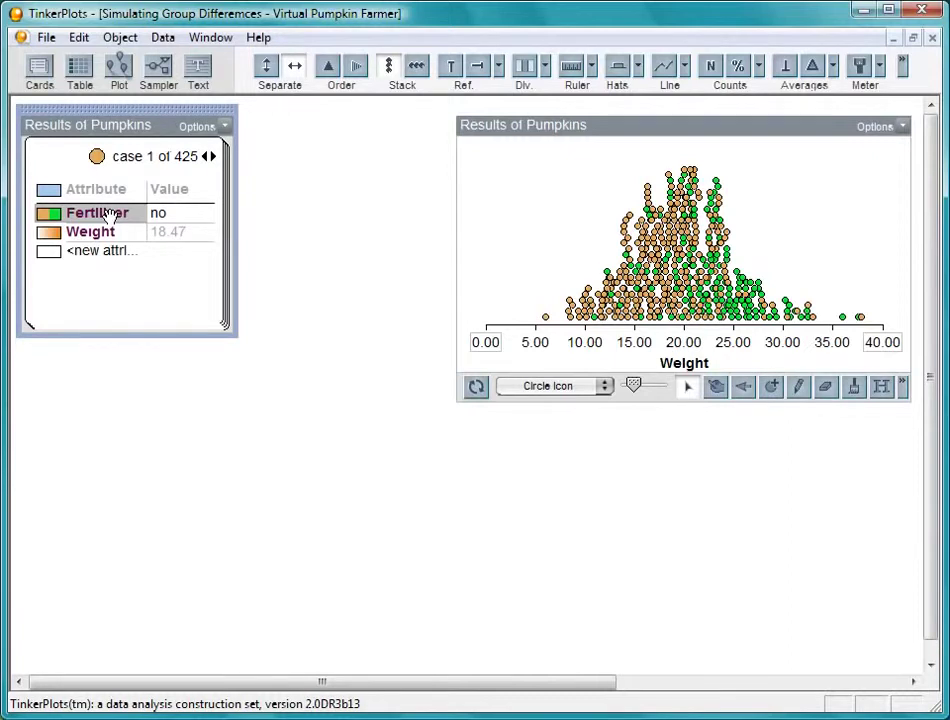
pyautogui.moveTo(108, 216); pyautogui.dragTo(556, 208)
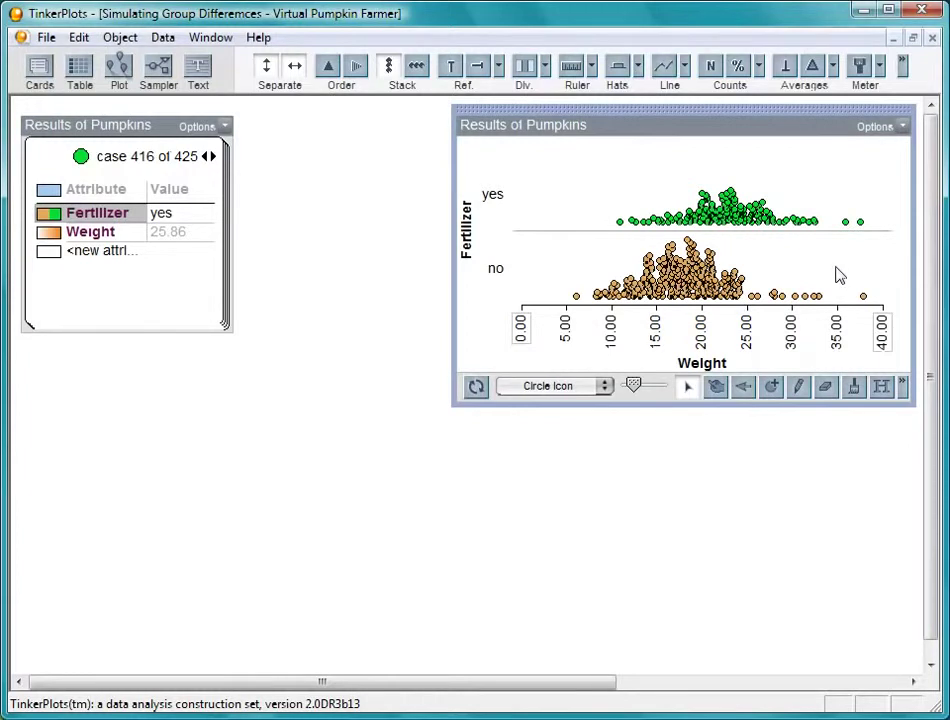
# - Box yes weights 15.9–24.1 and no weights 14.0–21.7, then show medians (22.71 vs 18.02)
pyautogui.click(524, 67)
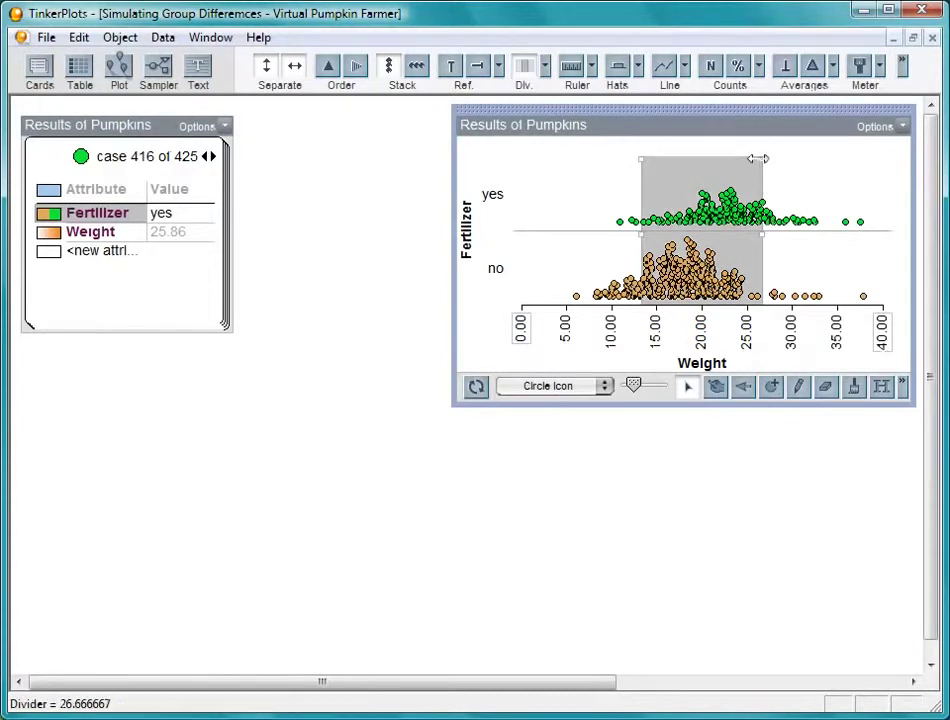
pyautogui.moveTo(762, 158); pyautogui.dragTo(739, 157)
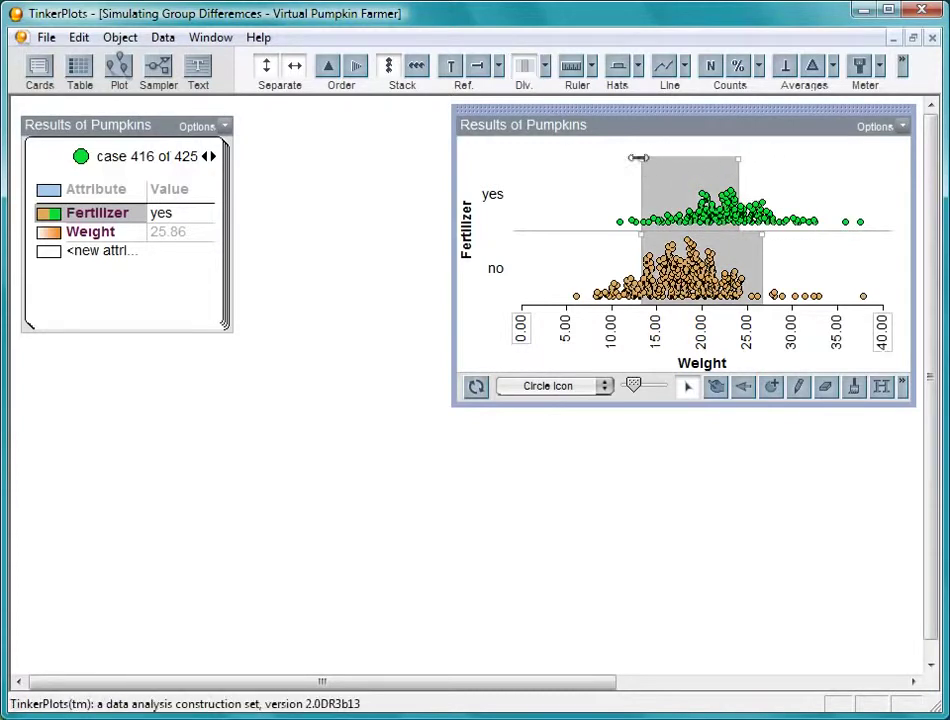
pyautogui.moveTo(641, 157); pyautogui.dragTo(700, 158)
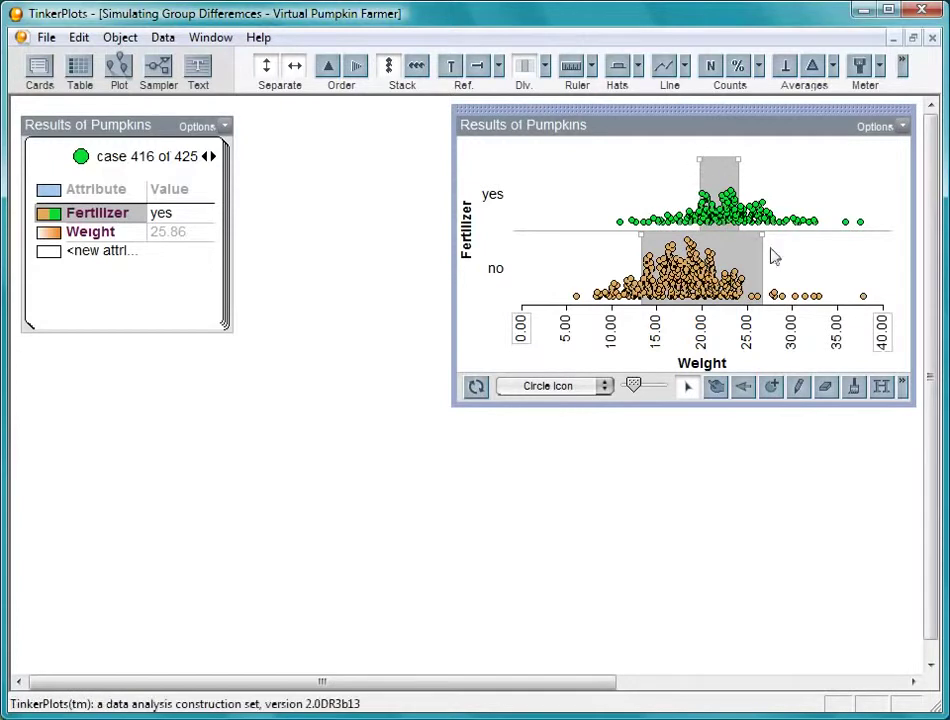
pyautogui.moveTo(764, 234); pyautogui.dragTo(716, 233)
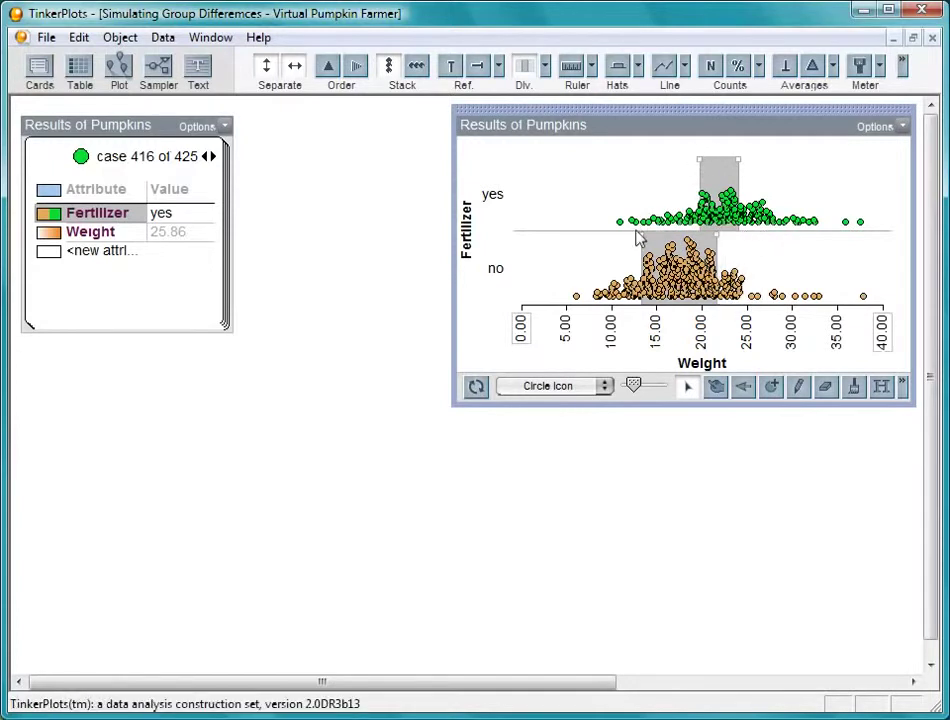
pyautogui.moveTo(636, 231); pyautogui.dragTo(652, 231)
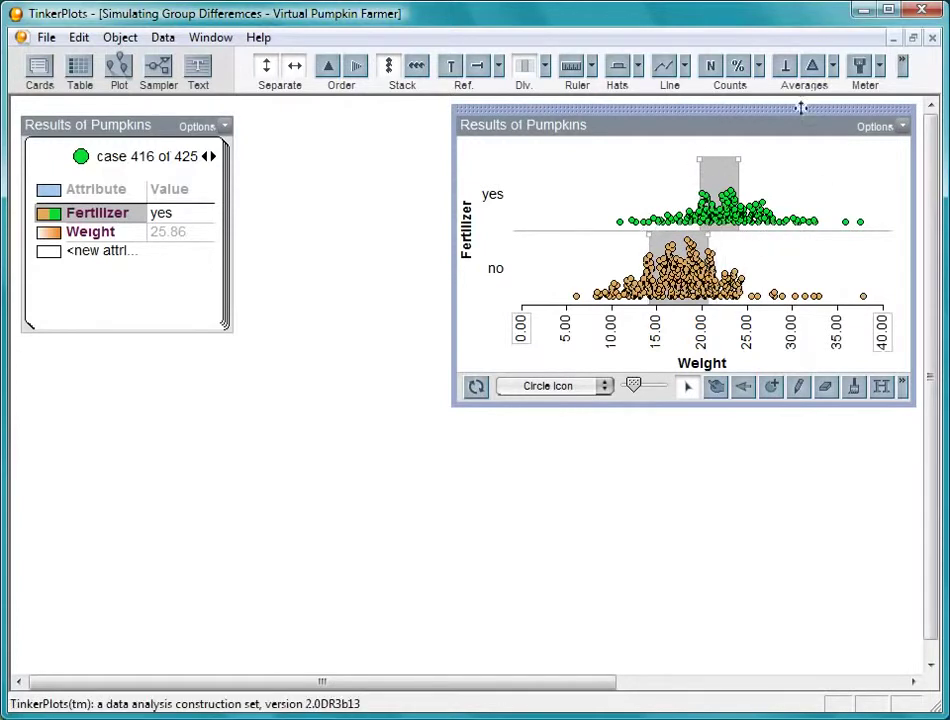
pyautogui.click(786, 70)
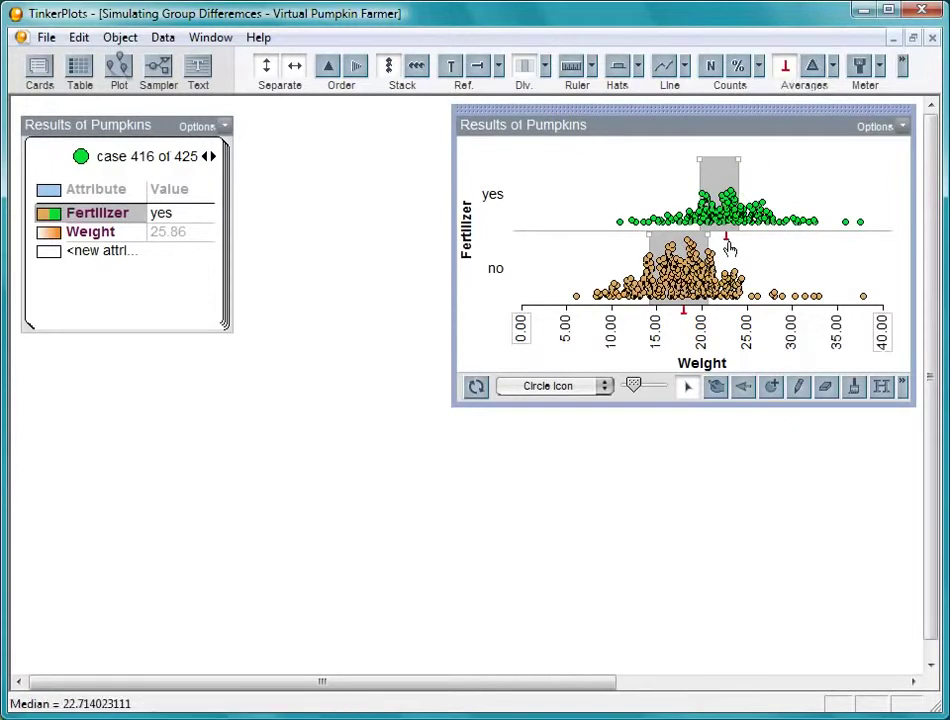
pyautogui.moveTo(685, 318)
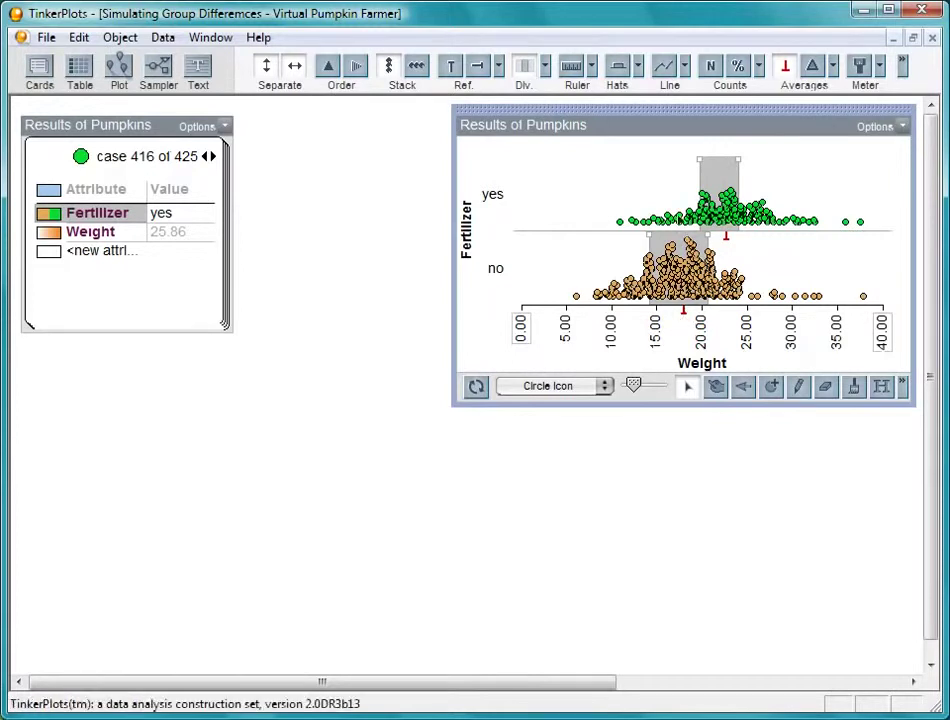
# - Replace the dividers with a ruler spanning the yes and no medians, measuring 4.9
pyautogui.click(573, 68)
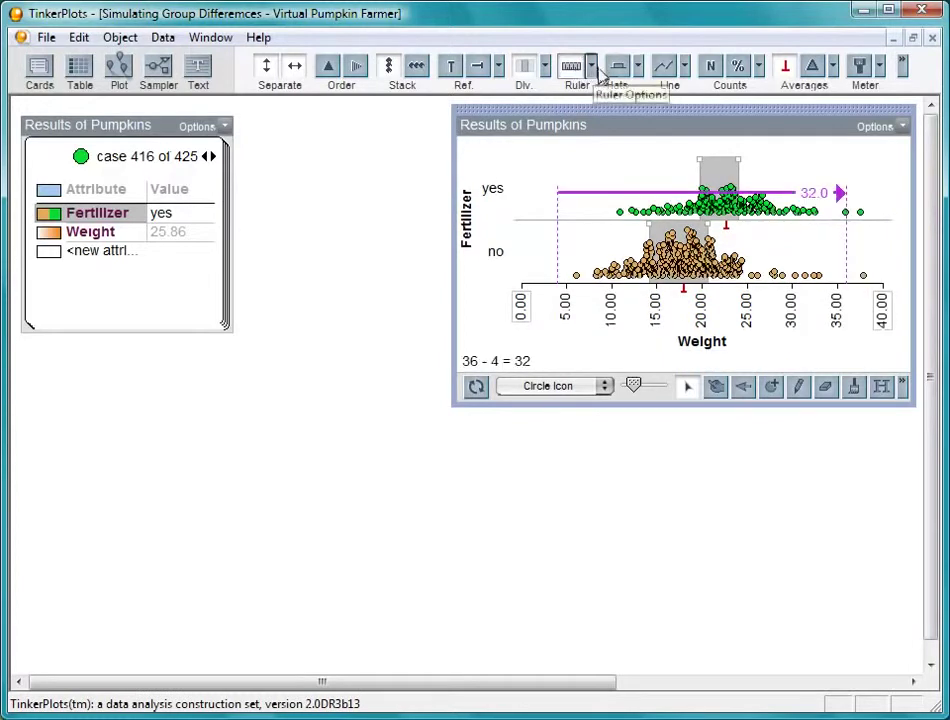
pyautogui.click(527, 67)
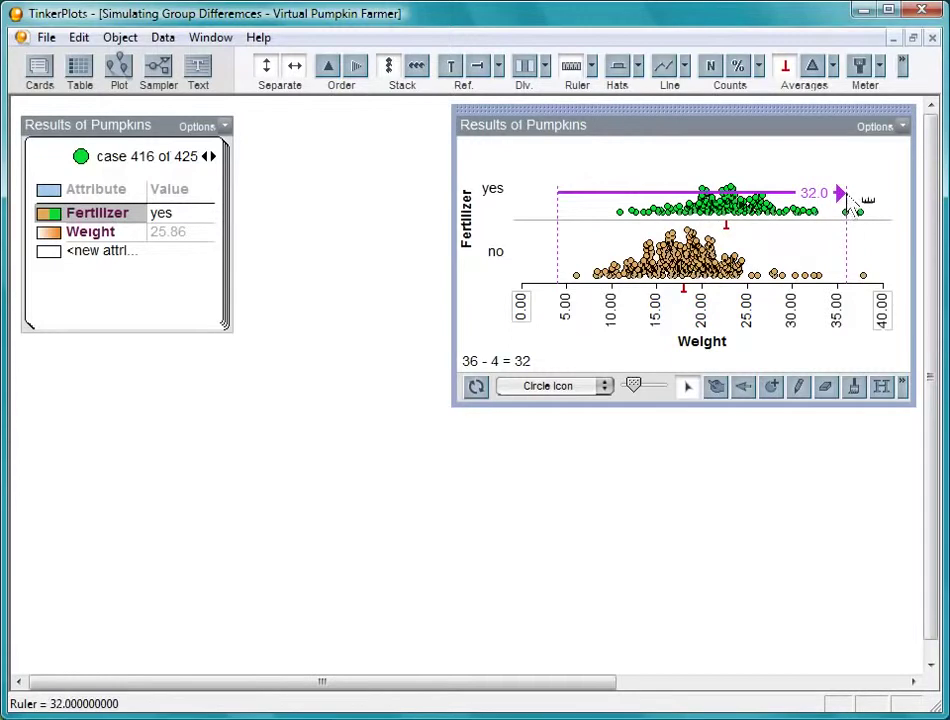
pyautogui.moveTo(847, 198); pyautogui.dragTo(730, 185)
pyautogui.moveTo(558, 186); pyautogui.dragTo(702, 180)
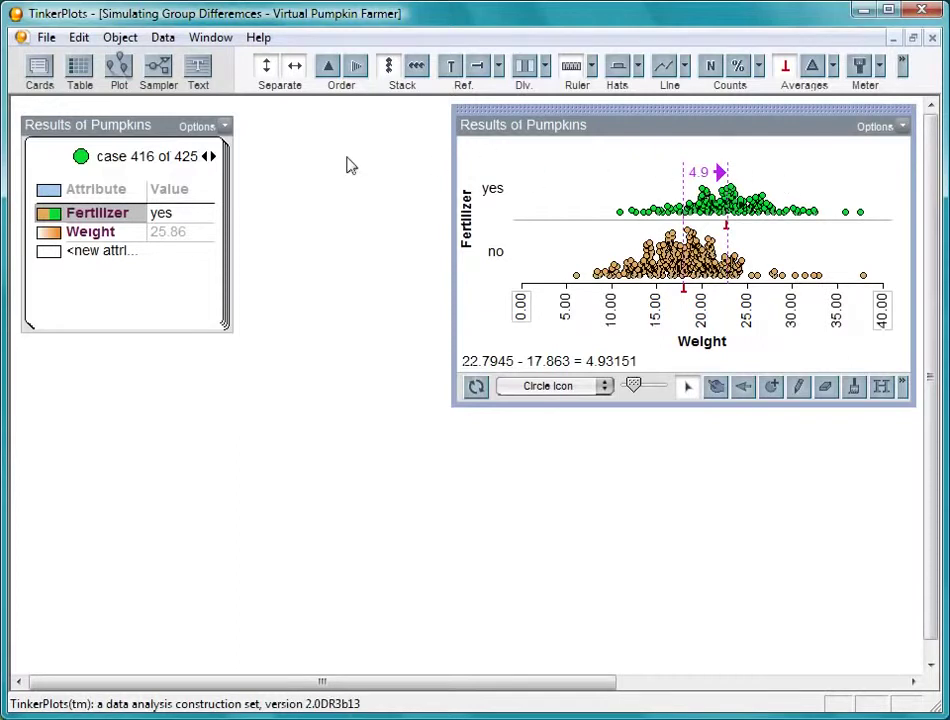
# - Move the case card down and enlarge the sampler to show Normal_Weight, Fertilizer and Additional_Growth
pyautogui.click(160, 126)
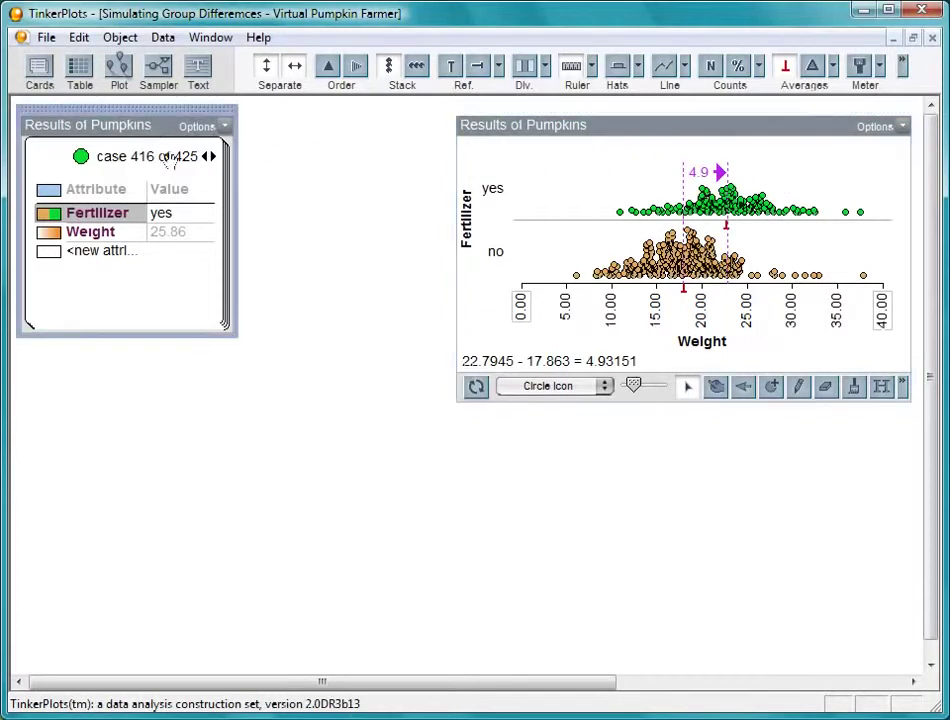
pyautogui.moveTo(165, 112); pyautogui.dragTo(187, 433)
pyautogui.moveTo(95, 192); pyautogui.dragTo(445, 430)
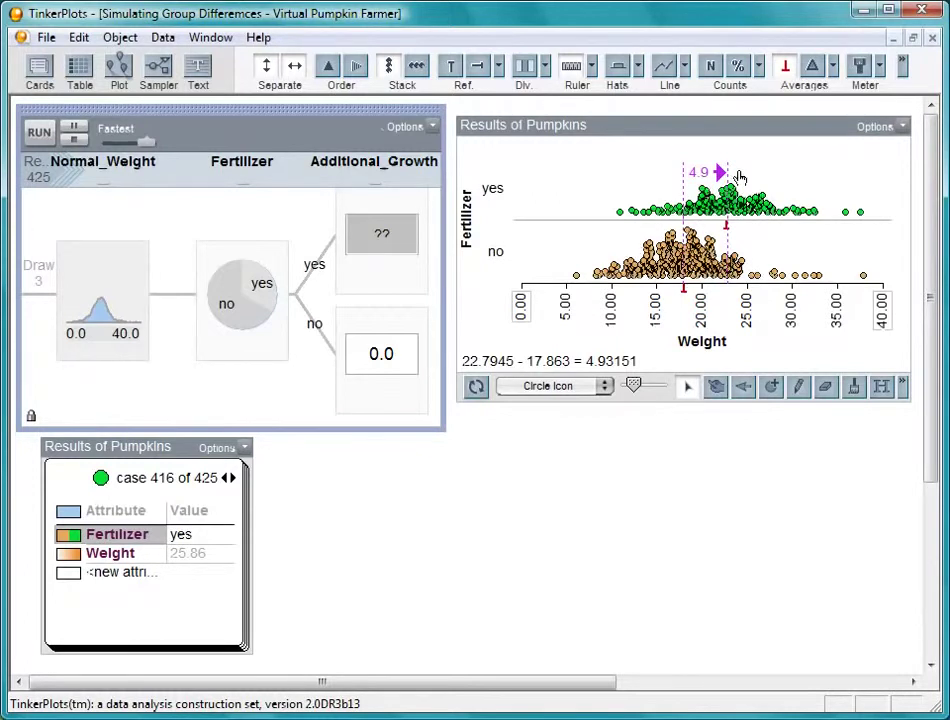
# - Run the 425-pumpkin sampler at Fastest speed, rerunning it six more times for fresh samples
pyautogui.click(39, 133)
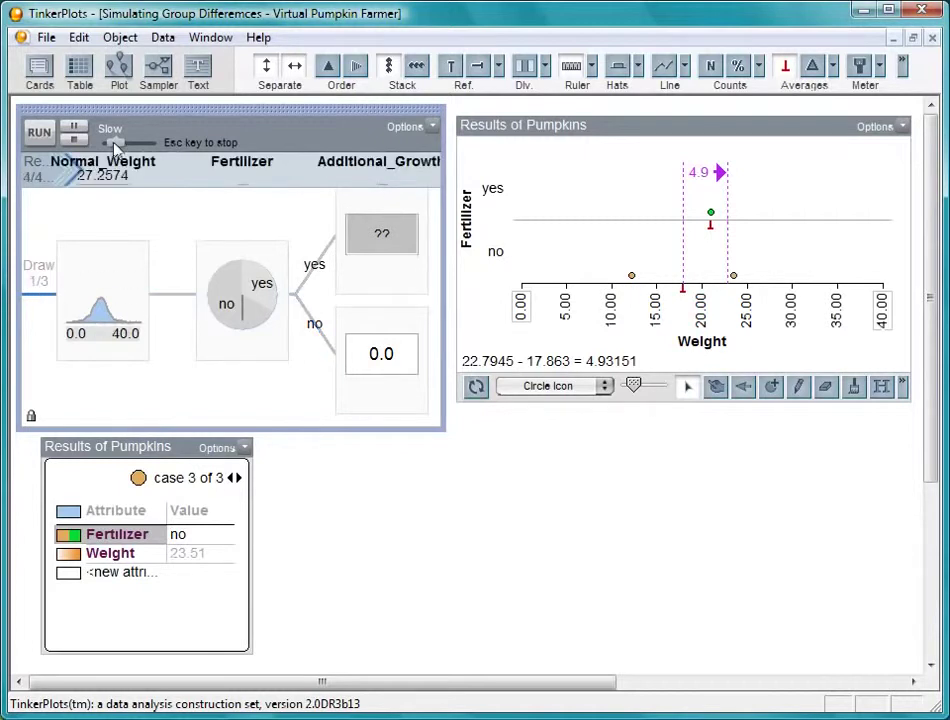
pyautogui.moveTo(115, 145); pyautogui.dragTo(143, 142)
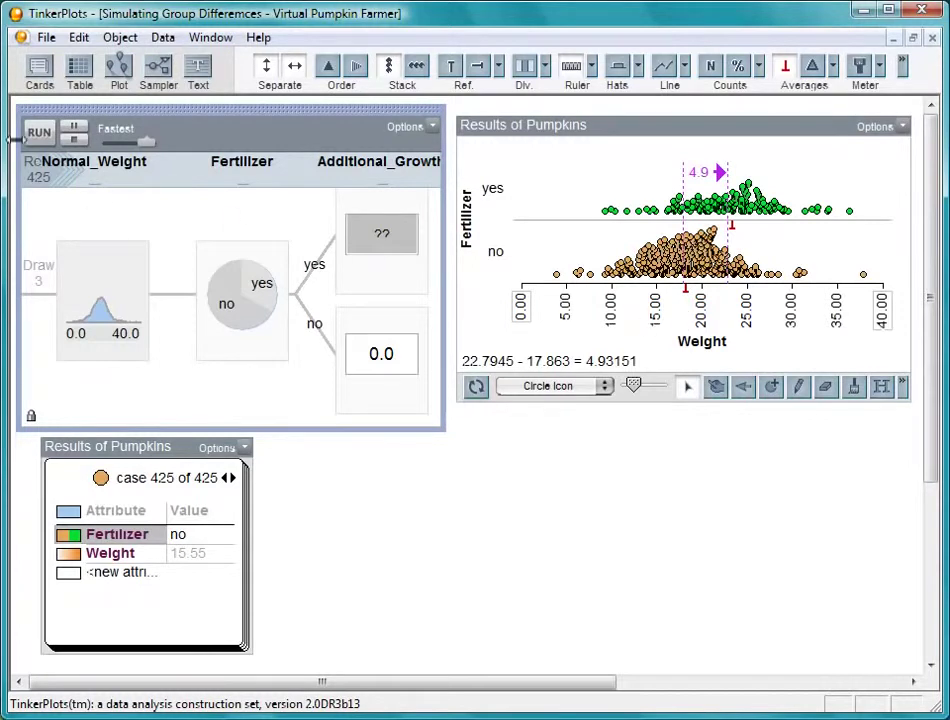
pyautogui.click(39, 133)
pyautogui.click(39, 133)
pyautogui.click(39, 133)
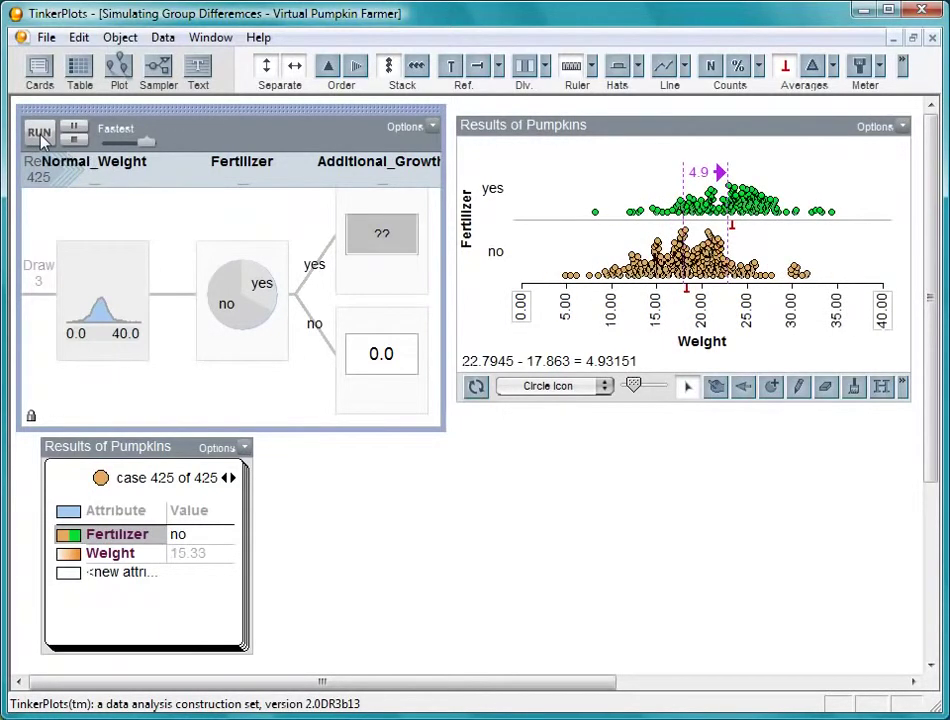
pyautogui.click(39, 134)
pyautogui.click(39, 134)
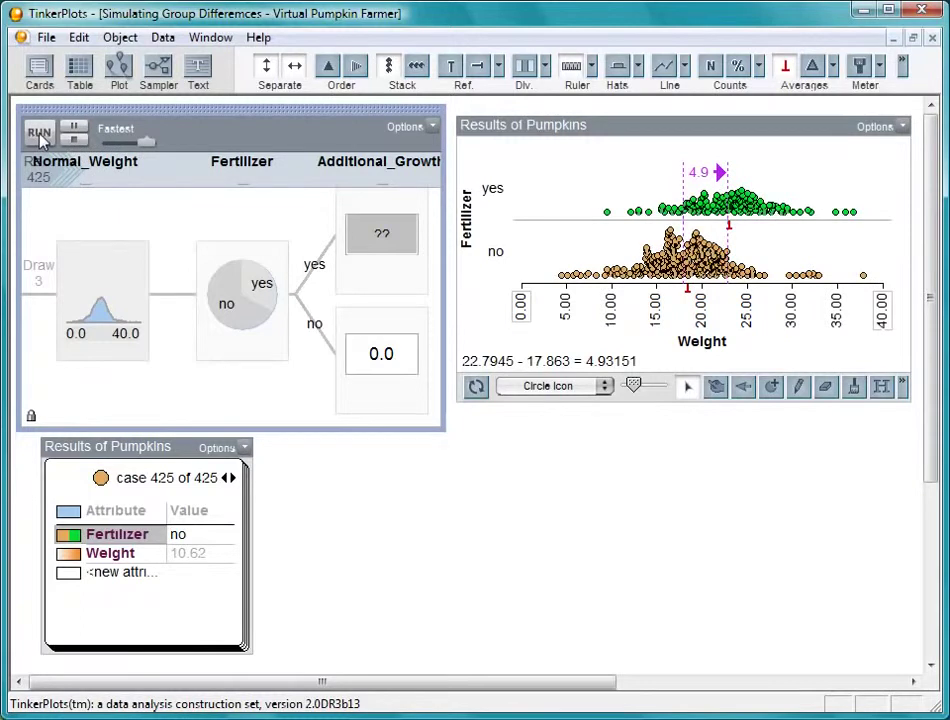
pyautogui.click(39, 134)
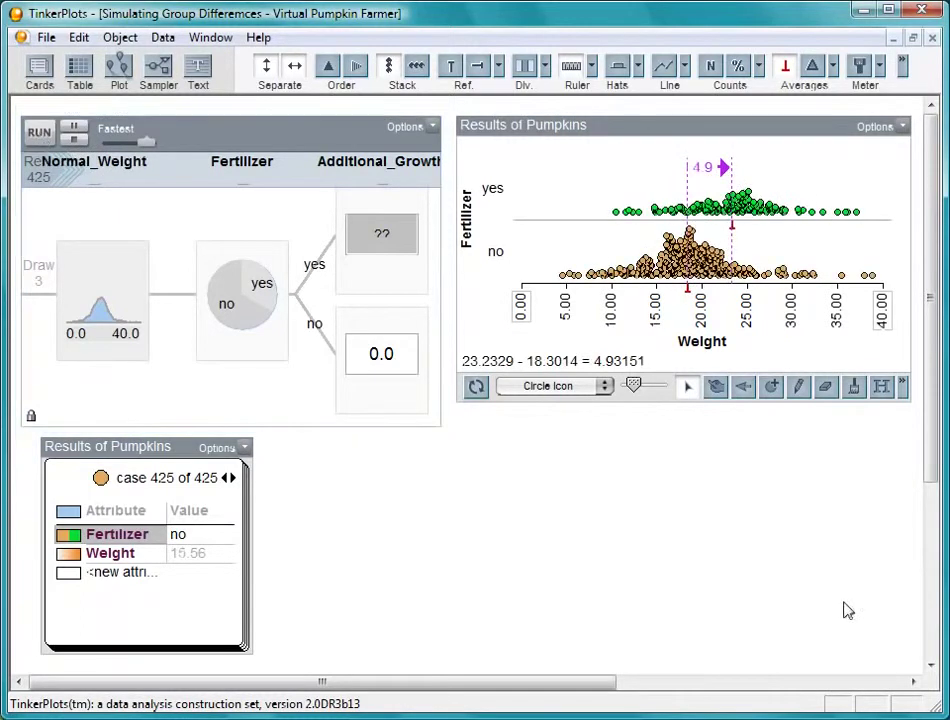
# - Reattach the ruler ends to the new sample's yes and no medians, reading 4.88
pyautogui.click(834, 116)
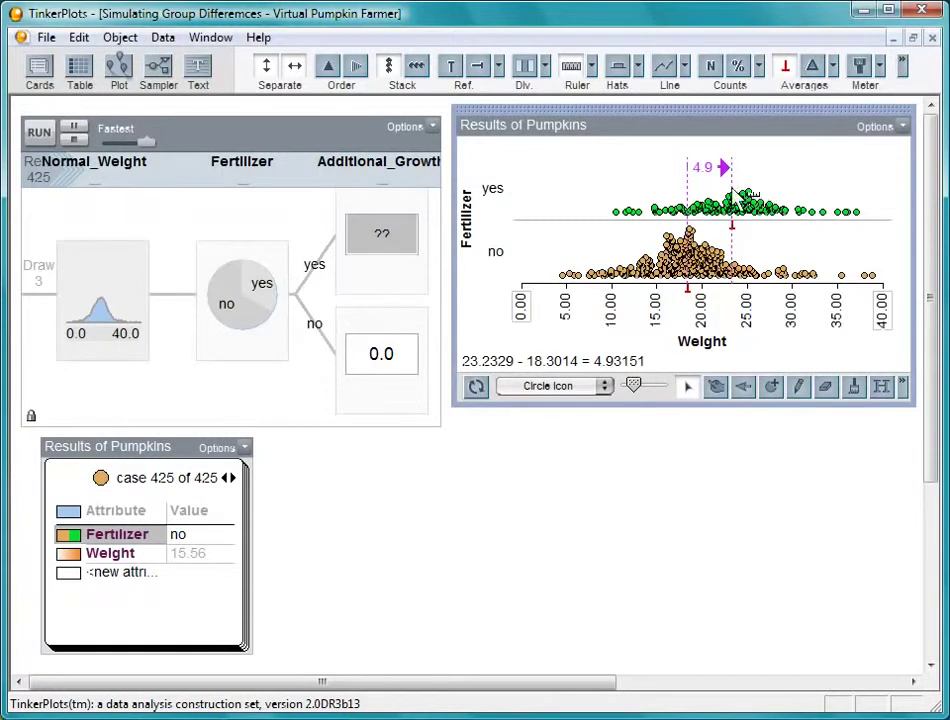
pyautogui.moveTo(741, 194); pyautogui.dragTo(733, 233)
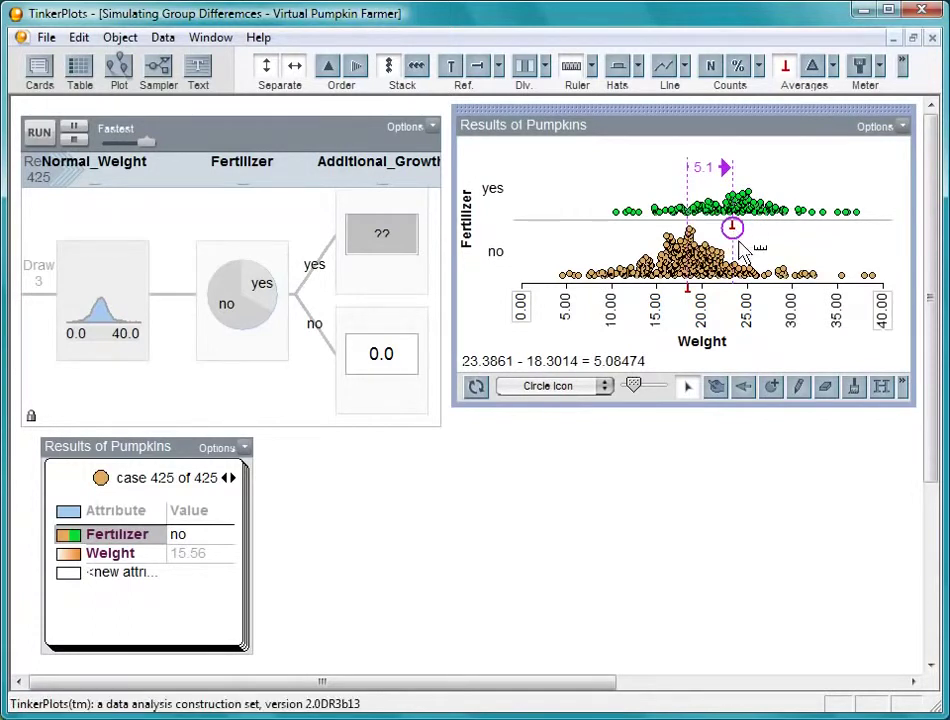
pyautogui.moveTo(688, 222)
pyautogui.mouseDown()
pyautogui.moveTo(667, 240)
pyautogui.moveTo(688, 290)
pyautogui.mouseUp()
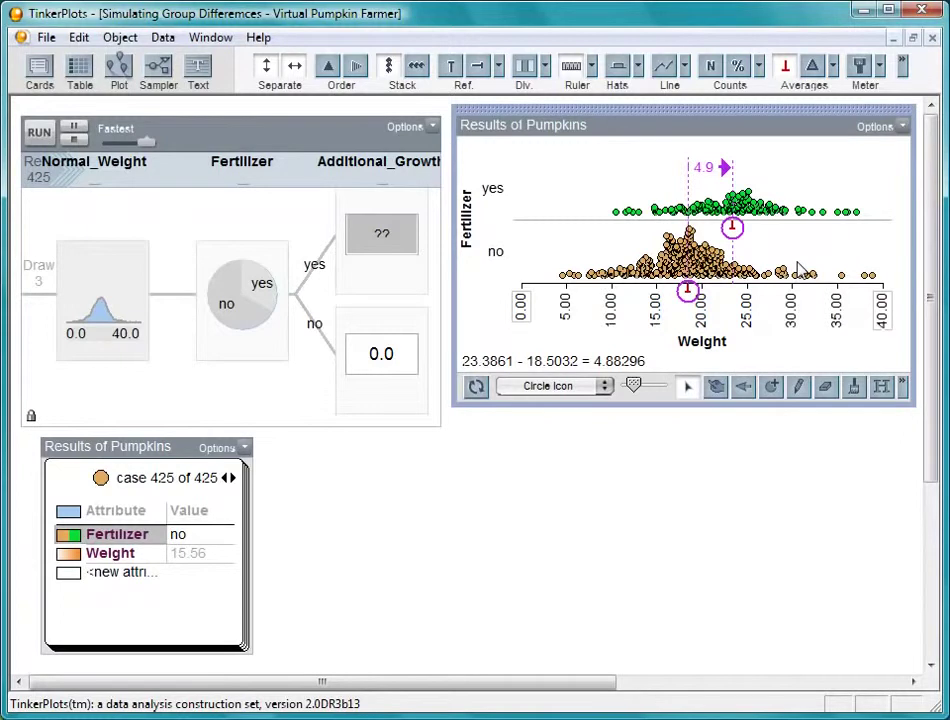
# - Collect the median difference as a measure and rerun four times to gather five values
pyautogui.click(882, 390)
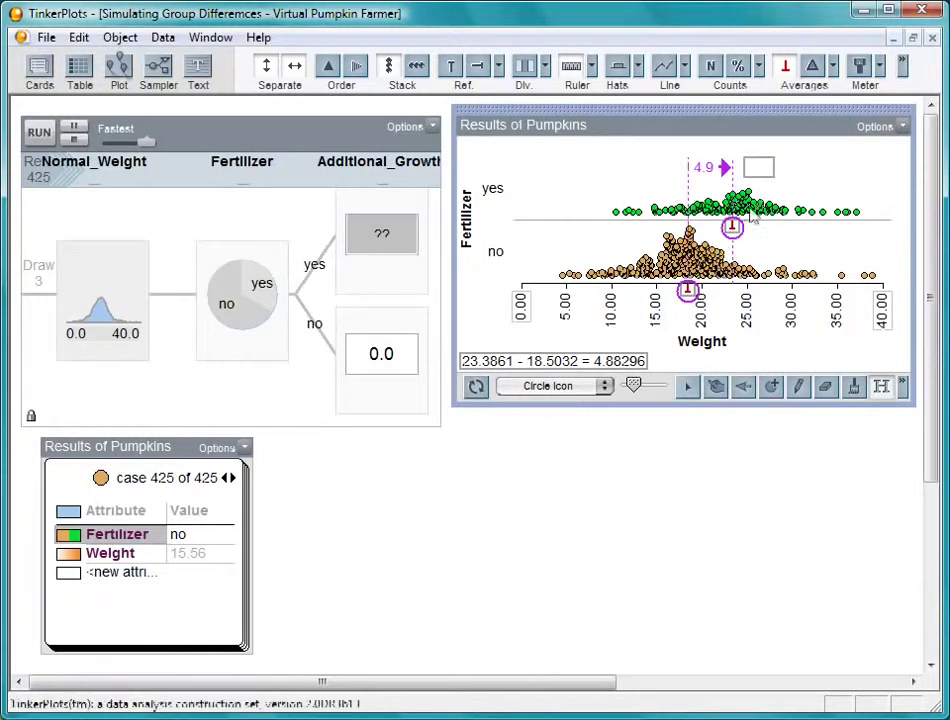
pyautogui.hotkey('ctrl', 'm')
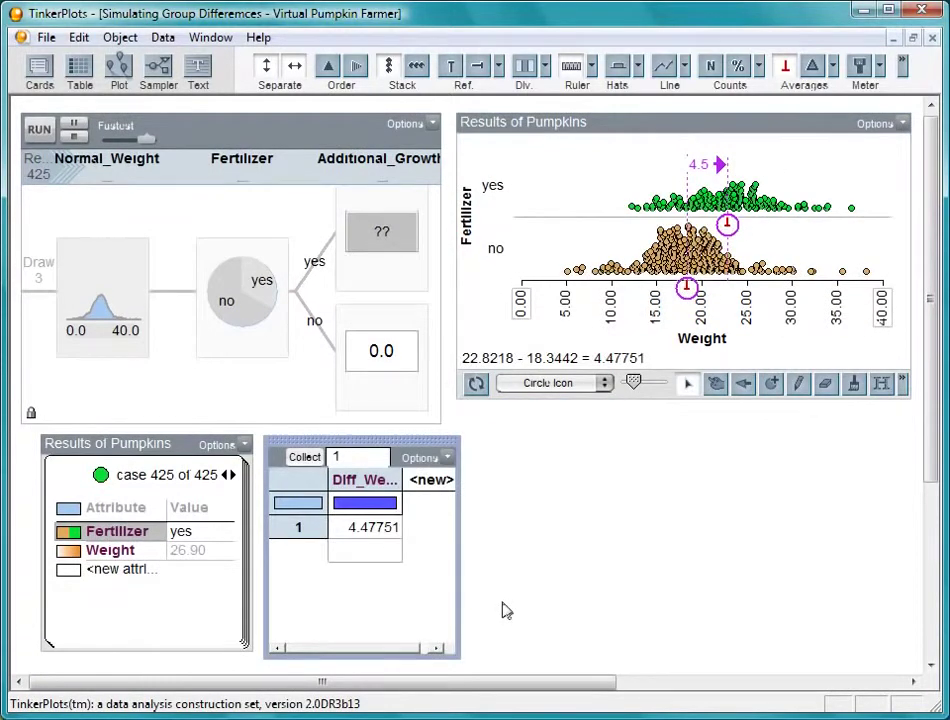
pyautogui.click(38, 131)
pyautogui.click(38, 134)
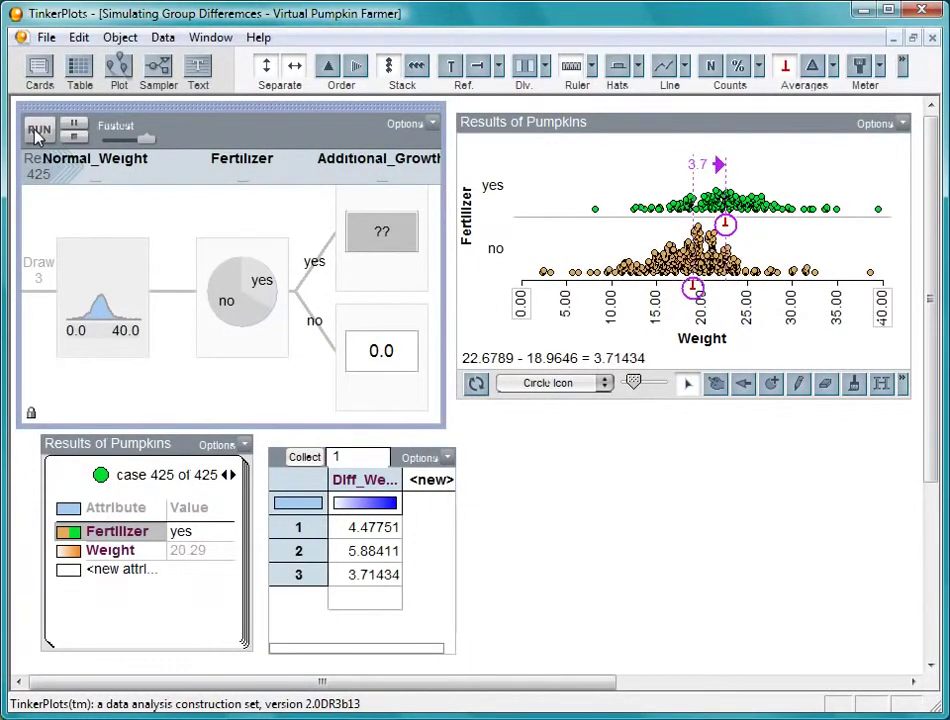
pyautogui.click(38, 134)
pyautogui.click(38, 135)
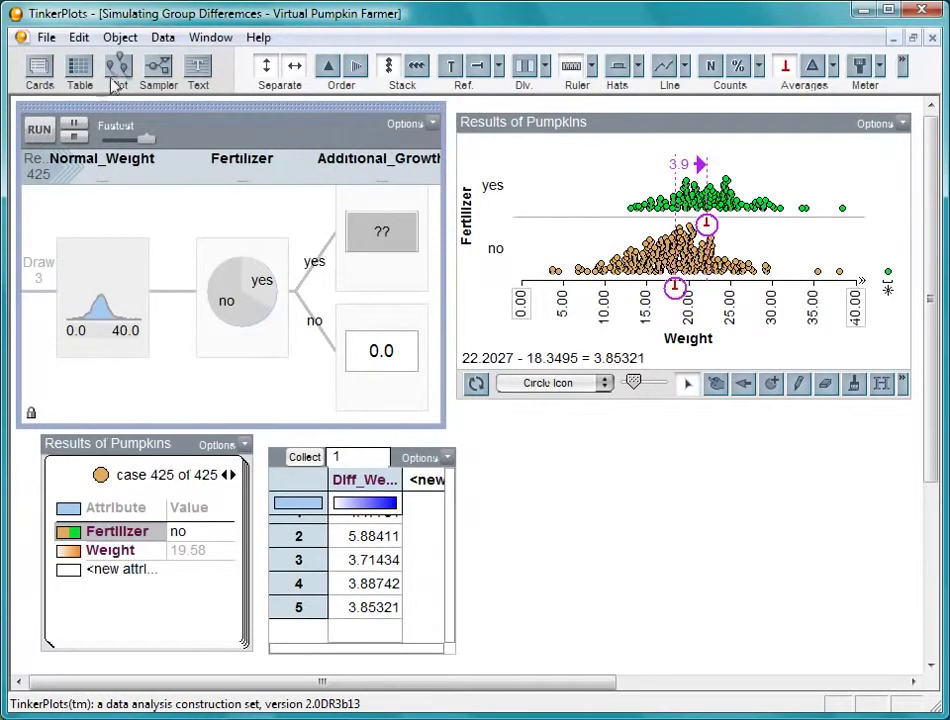
# - Add a new empty plot, enlarged and placed below the results plot
pyautogui.moveTo(118, 66); pyautogui.dragTo(466, 402)
pyautogui.moveTo(742, 660); pyautogui.dragTo(910, 630)
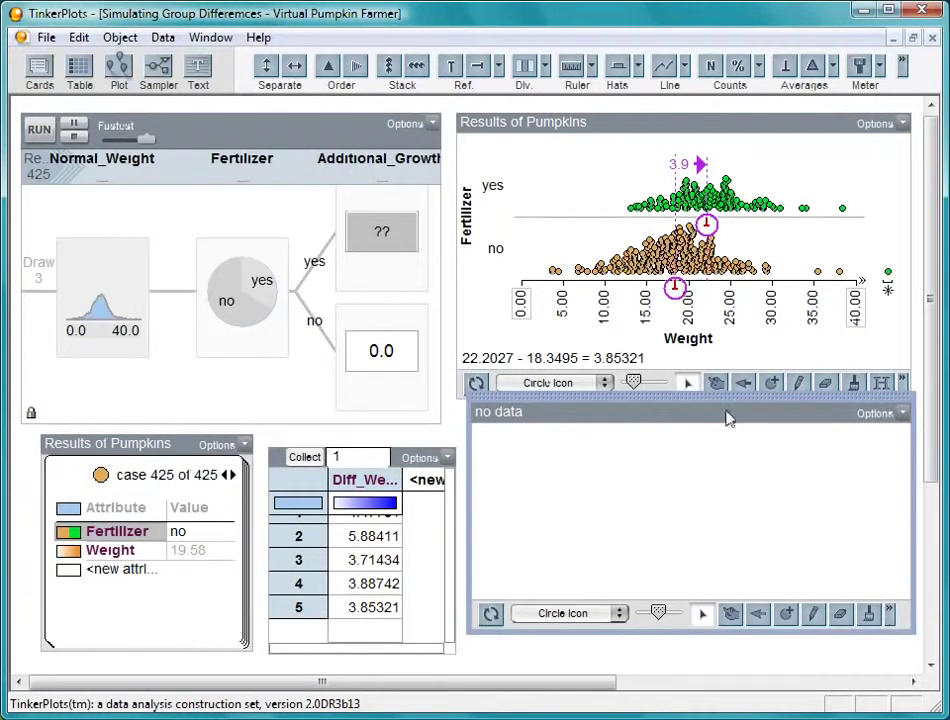
pyautogui.moveTo(727, 395); pyautogui.dragTo(719, 428)
# - Graph Diff_Weight as stacked dots on a continuous axis, then run the sampler once more
pyautogui.click(370, 481)
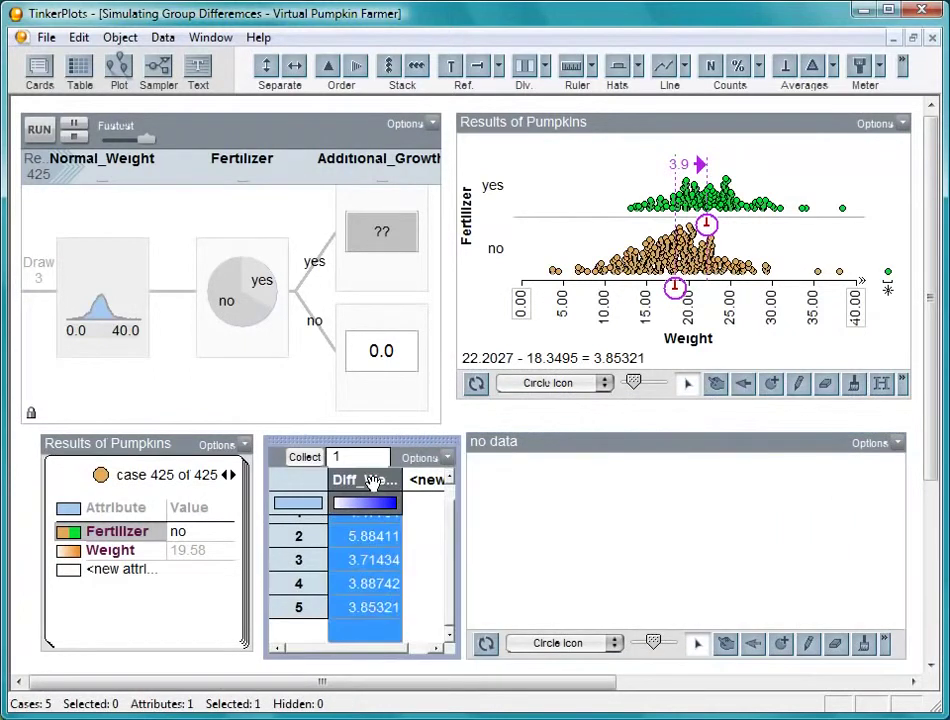
pyautogui.moveTo(370, 481); pyautogui.dragTo(649, 620)
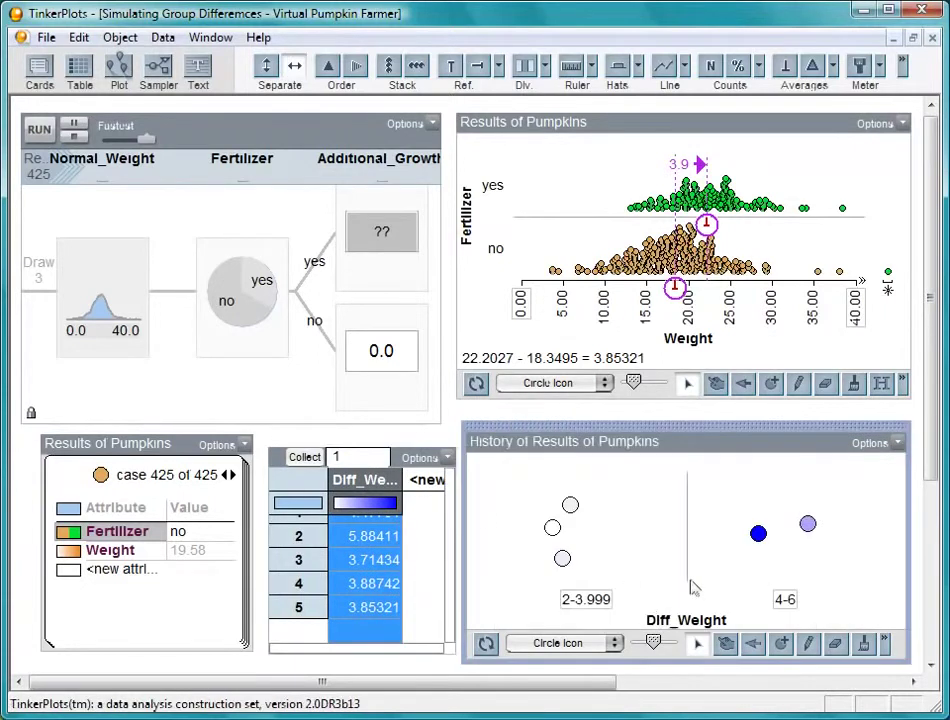
pyautogui.moveTo(758, 533); pyautogui.dragTo(945, 530)
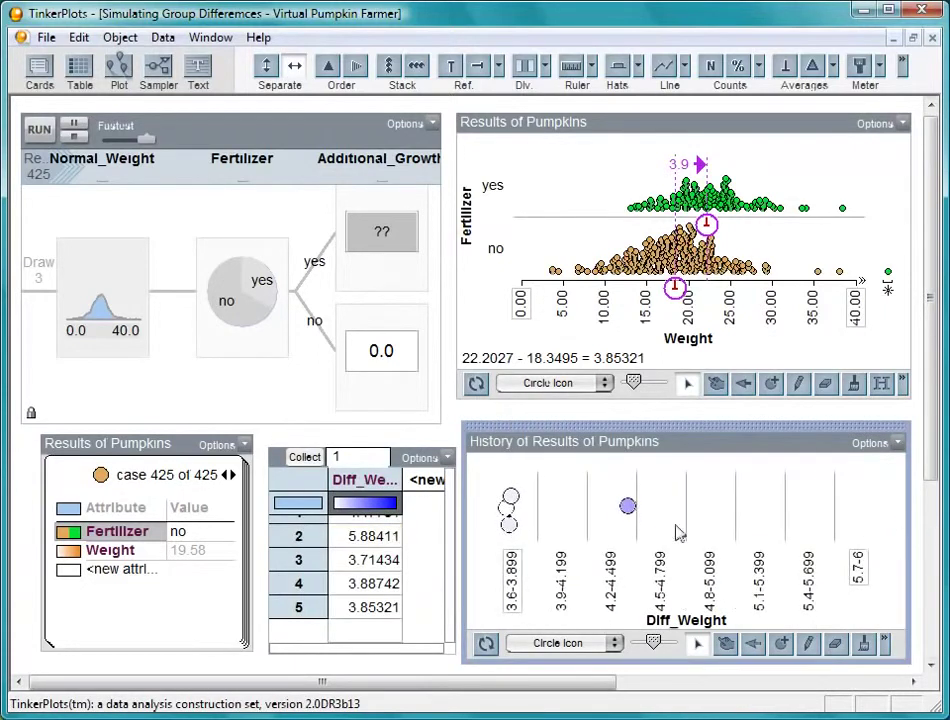
pyautogui.moveTo(670, 531); pyautogui.dragTo(831, 513)
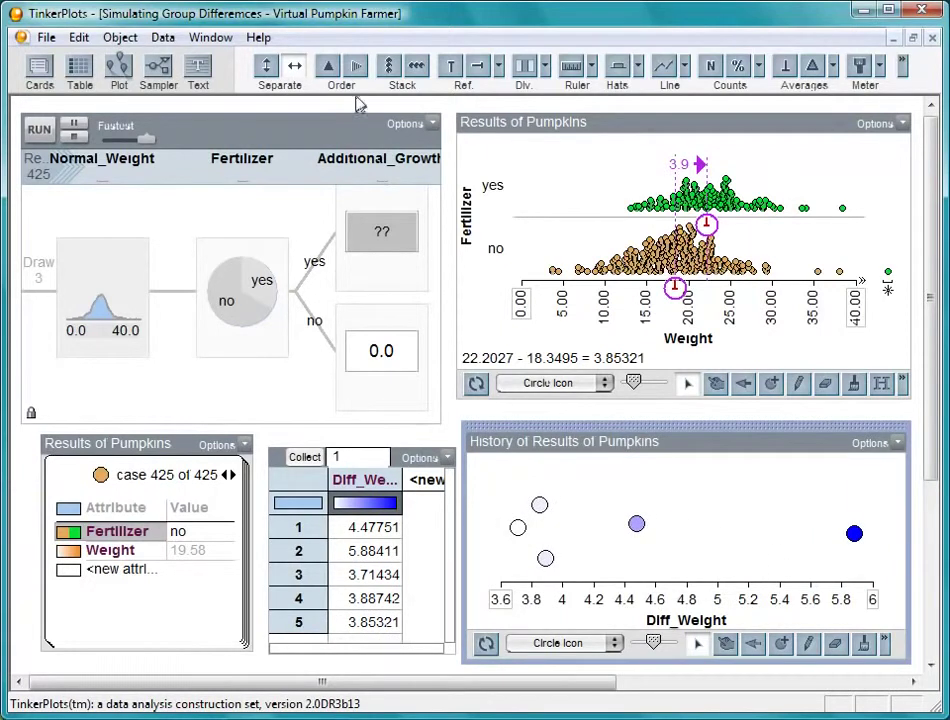
pyautogui.click(381, 80)
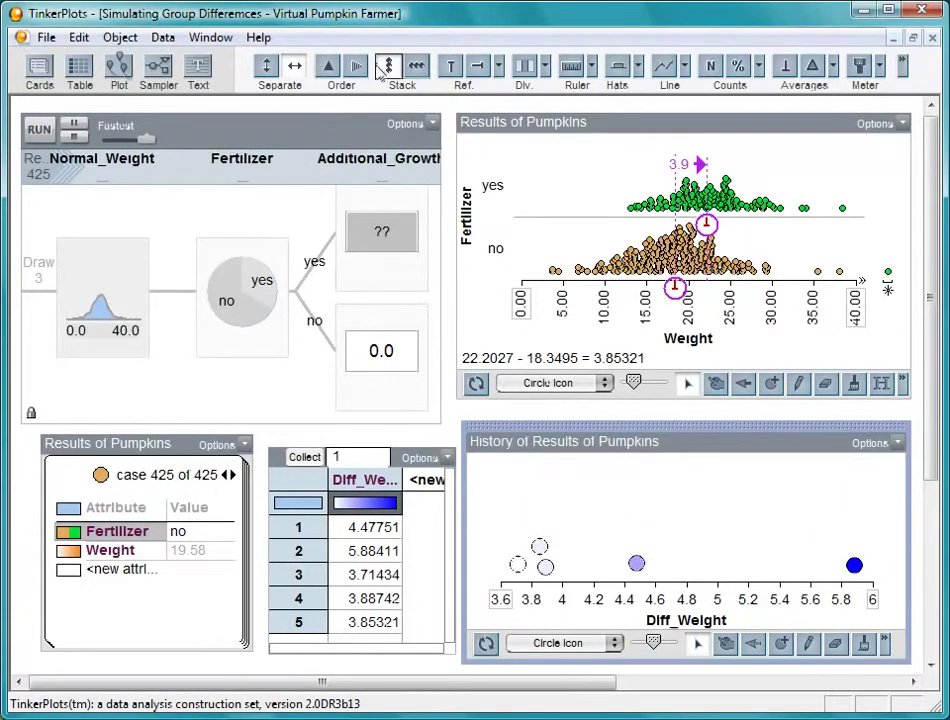
pyautogui.click(40, 131)
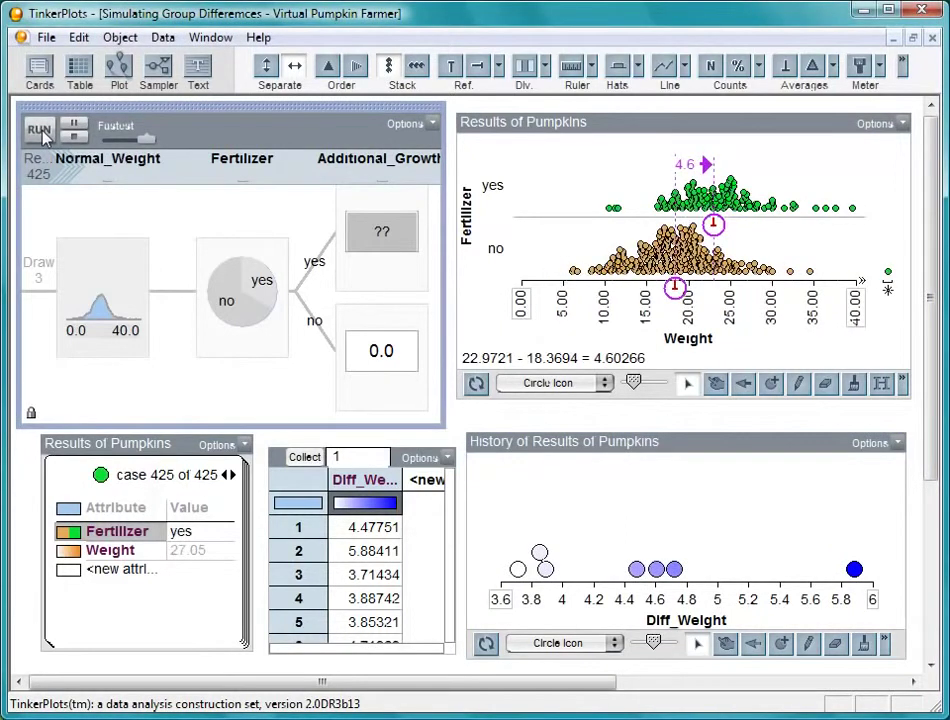
# - Rerun the sampler four more times to add differences to the history
pyautogui.click(40, 131)
pyautogui.click(40, 131)
pyautogui.click(40, 131)
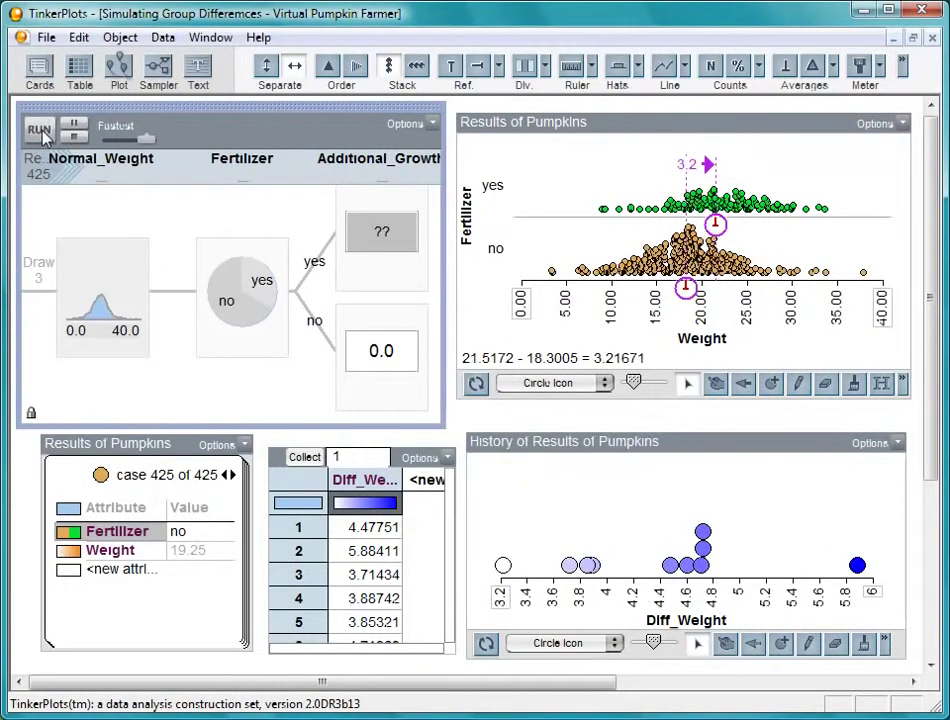
pyautogui.click(41, 134)
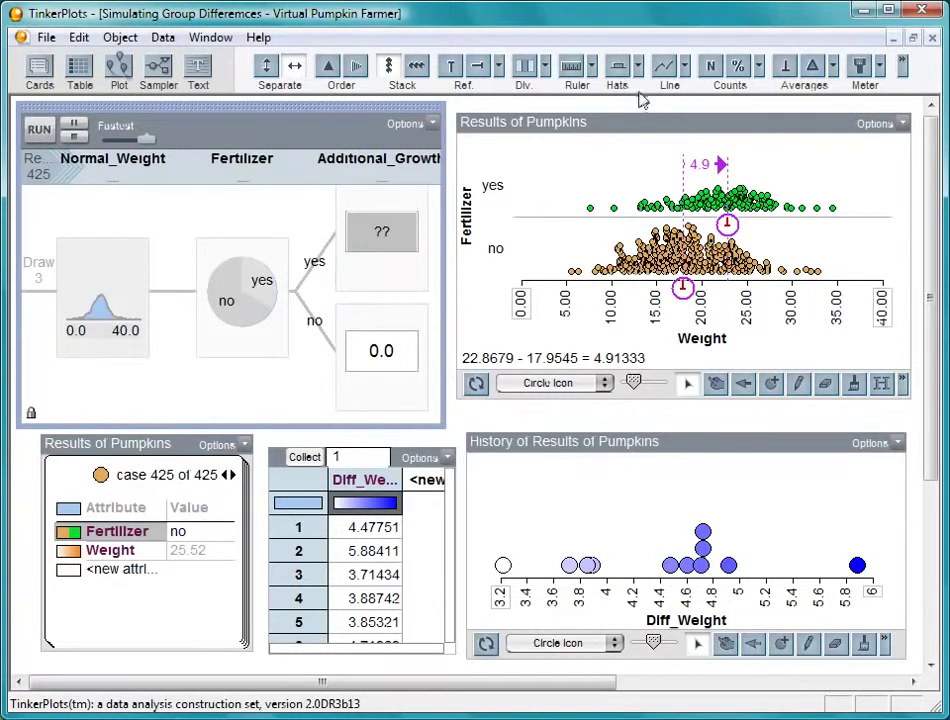
# - Bracket the Diff_Weight values between about 4.4 and 4.8 with a divider box
pyautogui.click(524, 66)
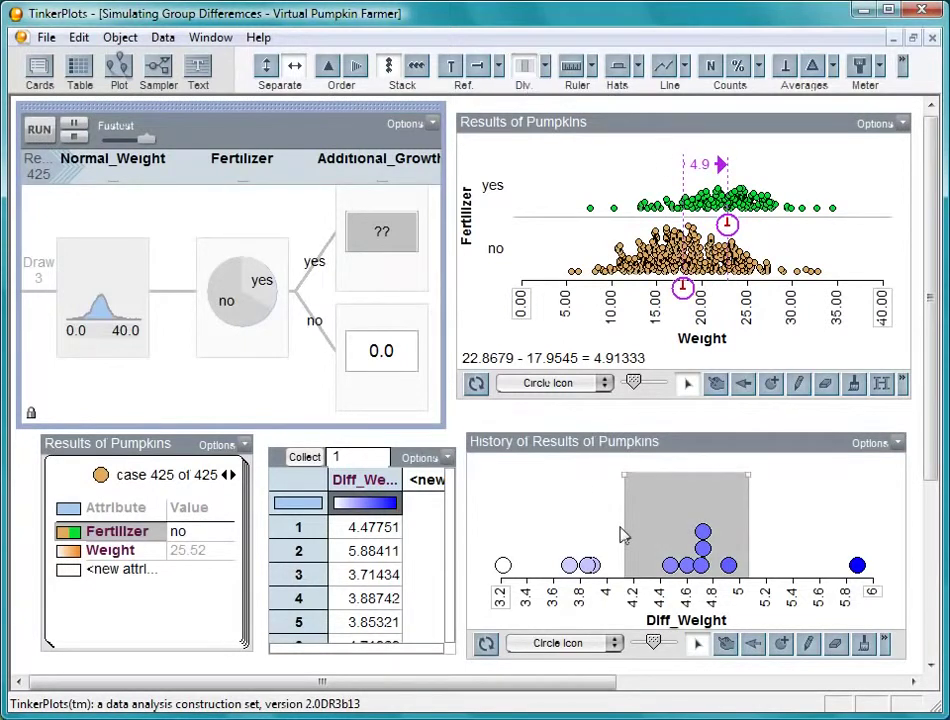
pyautogui.click(627, 531)
pyautogui.moveTo(630, 488); pyautogui.dragTo(663, 485)
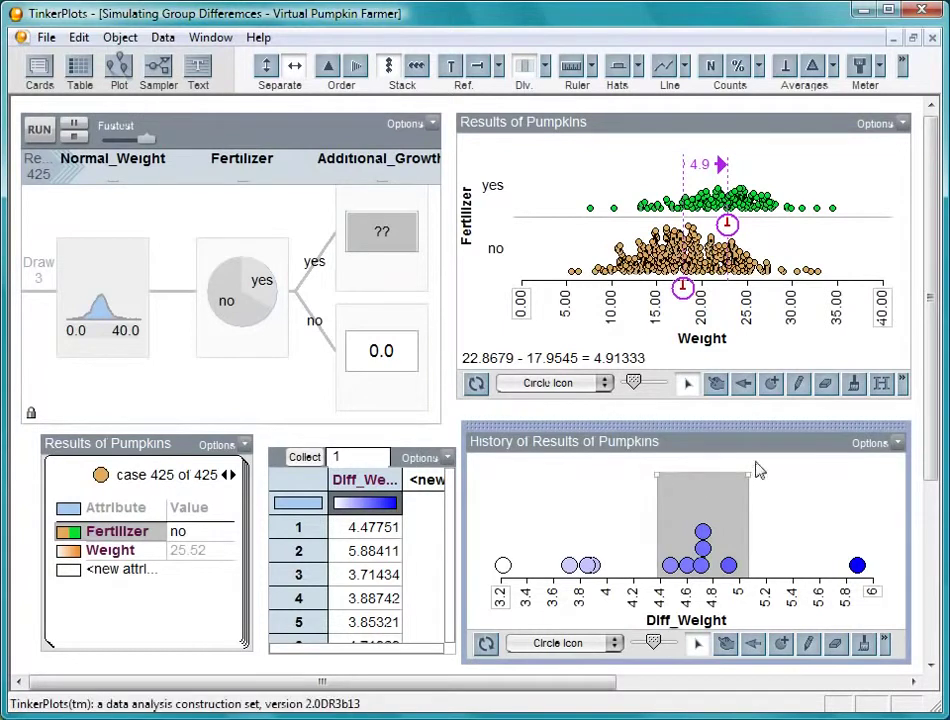
pyautogui.moveTo(749, 475); pyautogui.dragTo(714, 486)
pyautogui.moveTo(657, 475); pyautogui.dragTo(663, 474)
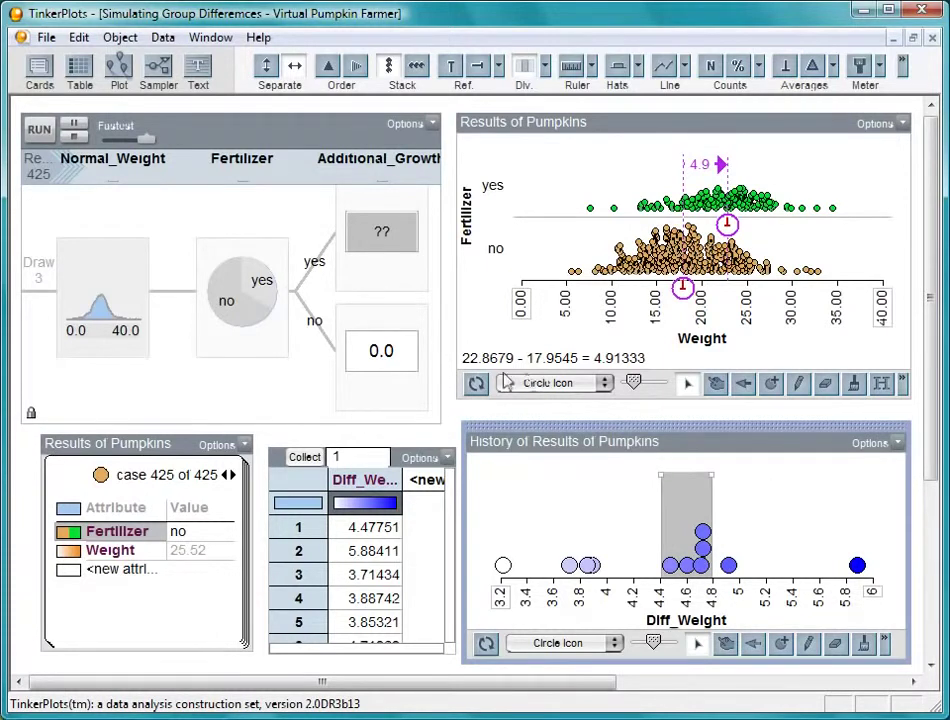
# - Show the contents of the hidden ?? device, revealing 4.3 extra growth for fertilized pumpkins
pyautogui.click(33, 414)
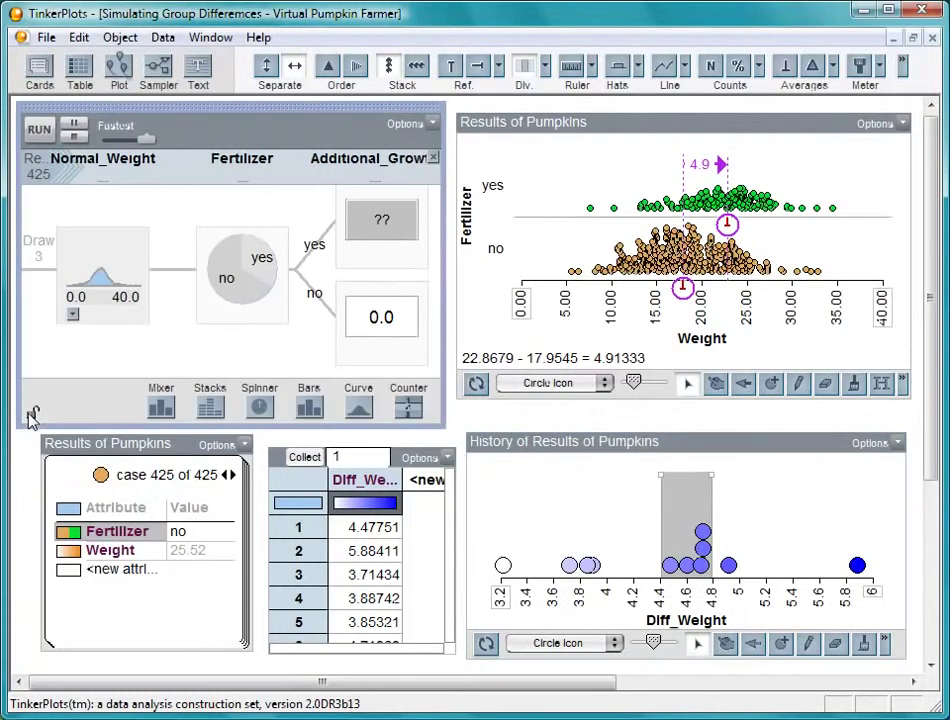
pyautogui.click(350, 258)
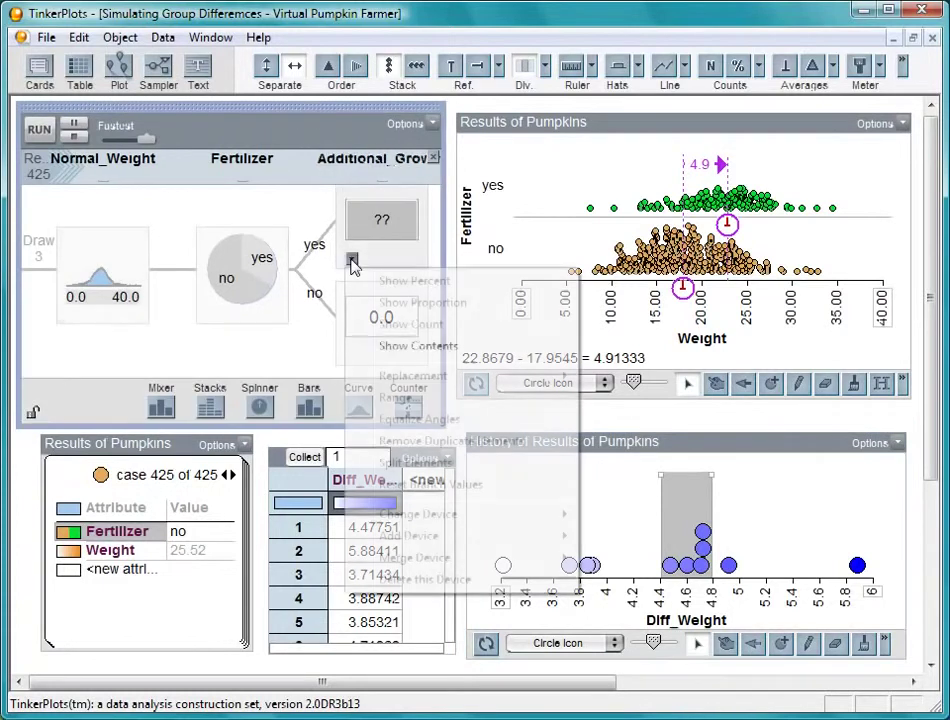
pyautogui.click(395, 347)
pyautogui.moveTo(410, 257)
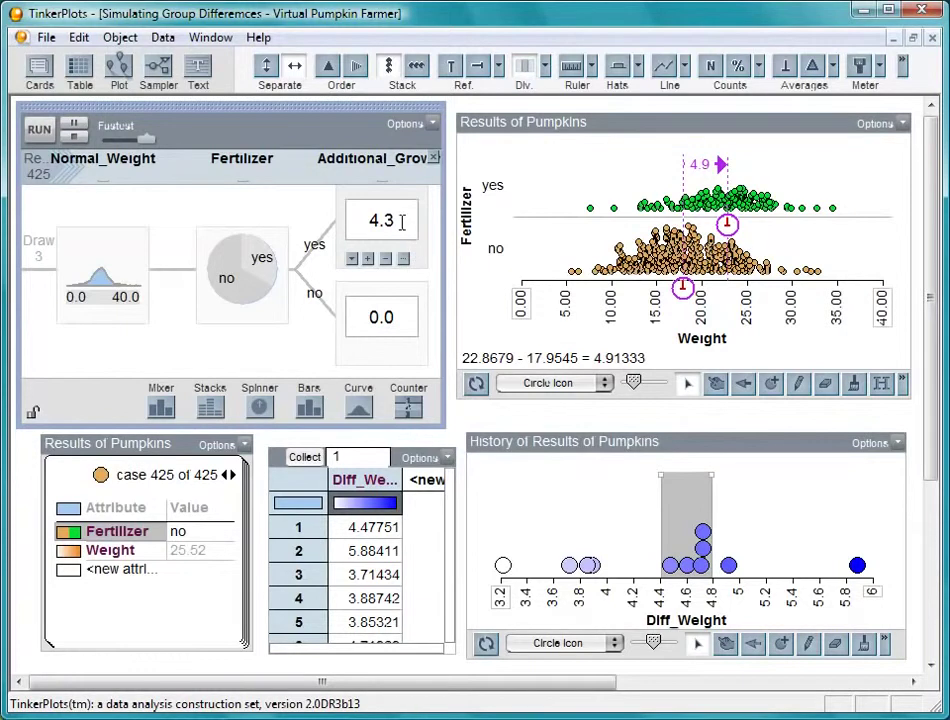
# - Change the fertilizer's extra growth from 4.3 to 0 and rerun, adding a median difference of about -0.37
pyautogui.doubleClick(399, 222)
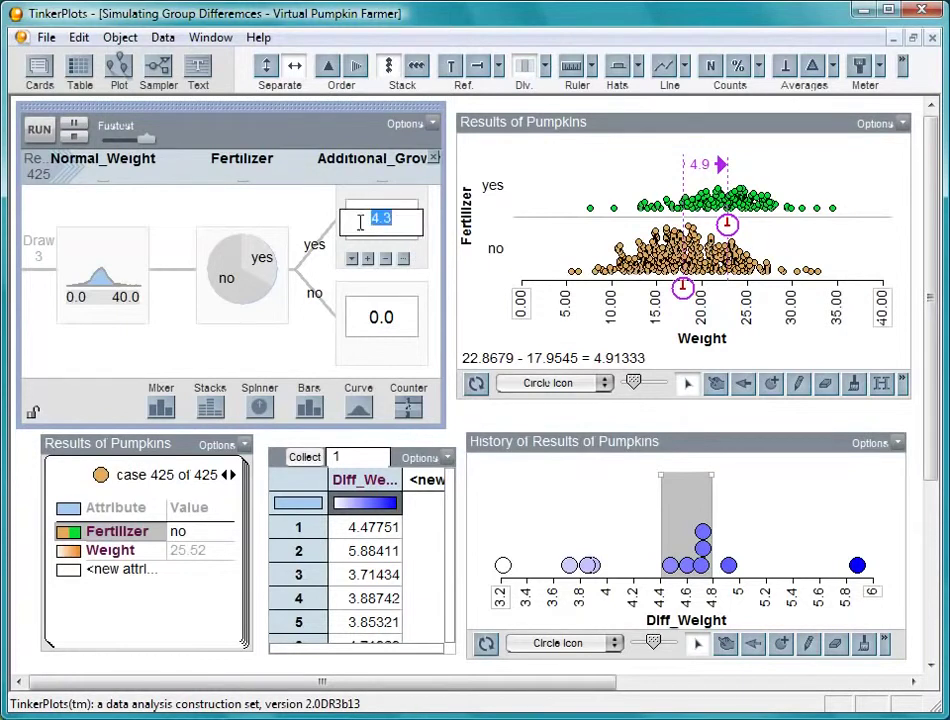
pyautogui.write('0')
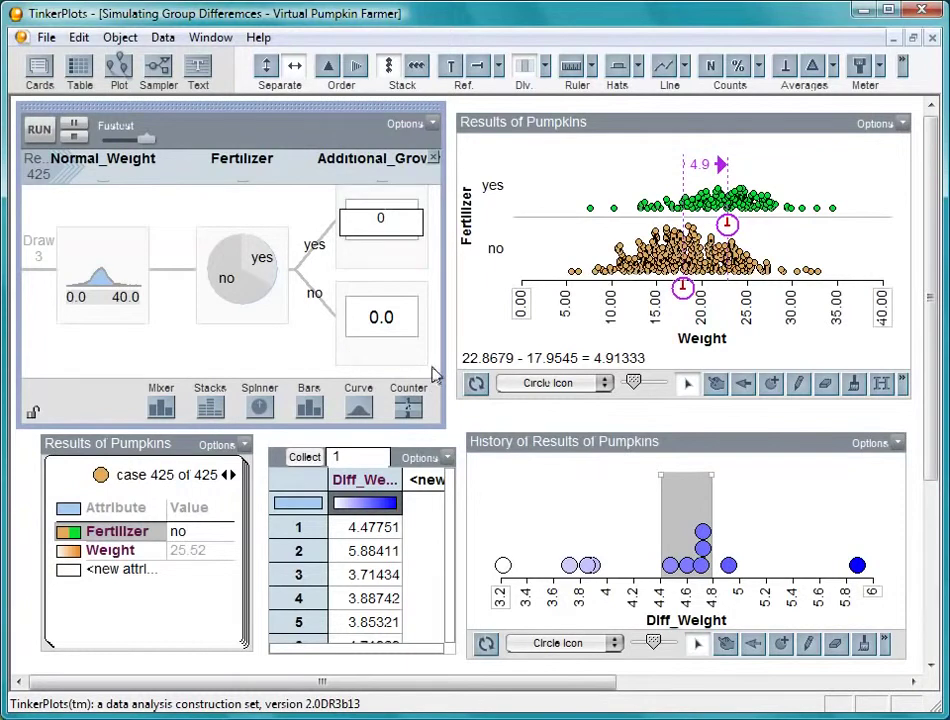
pyautogui.press('Return')
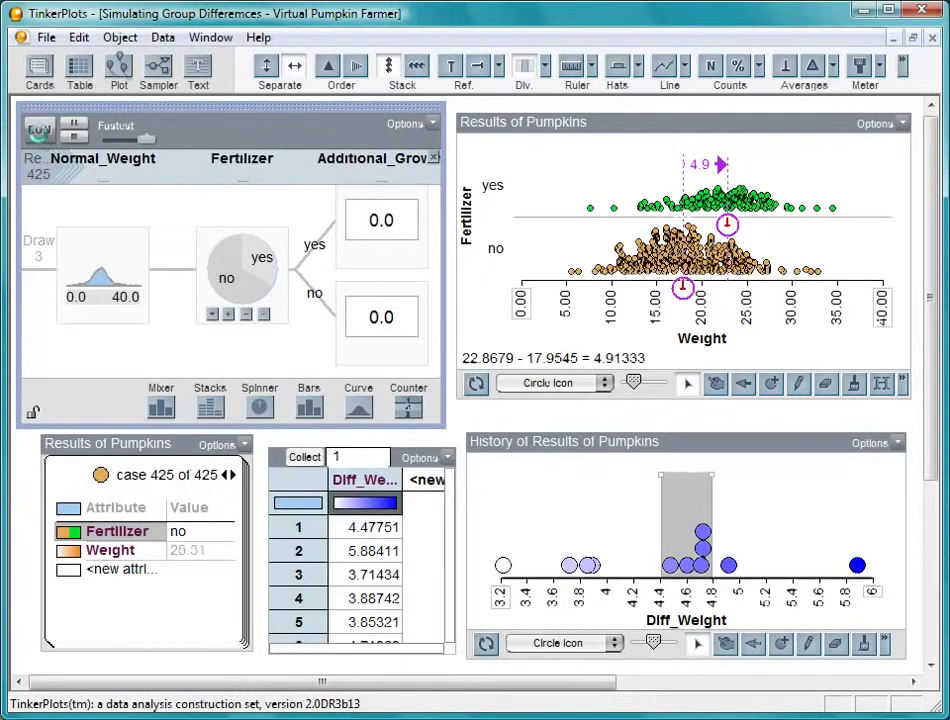
pyautogui.click(39, 132)
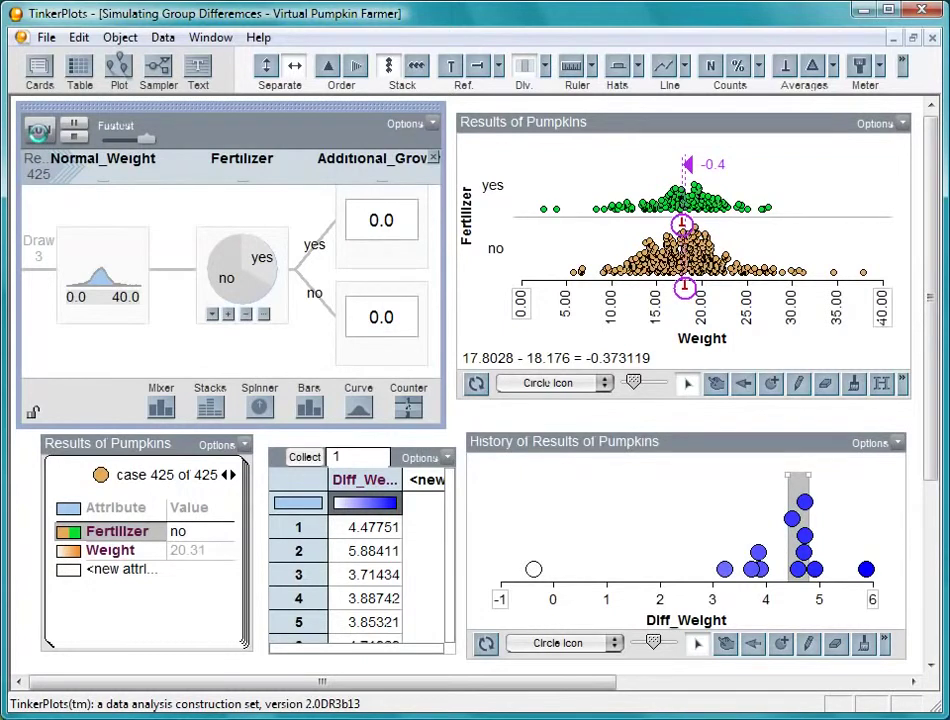
# - Rerun the zero-effect sampler nine more times, adding differences like 0.204, -0.041 and 0.302 near 0
pyautogui.click(39, 132)
pyautogui.click(39, 132)
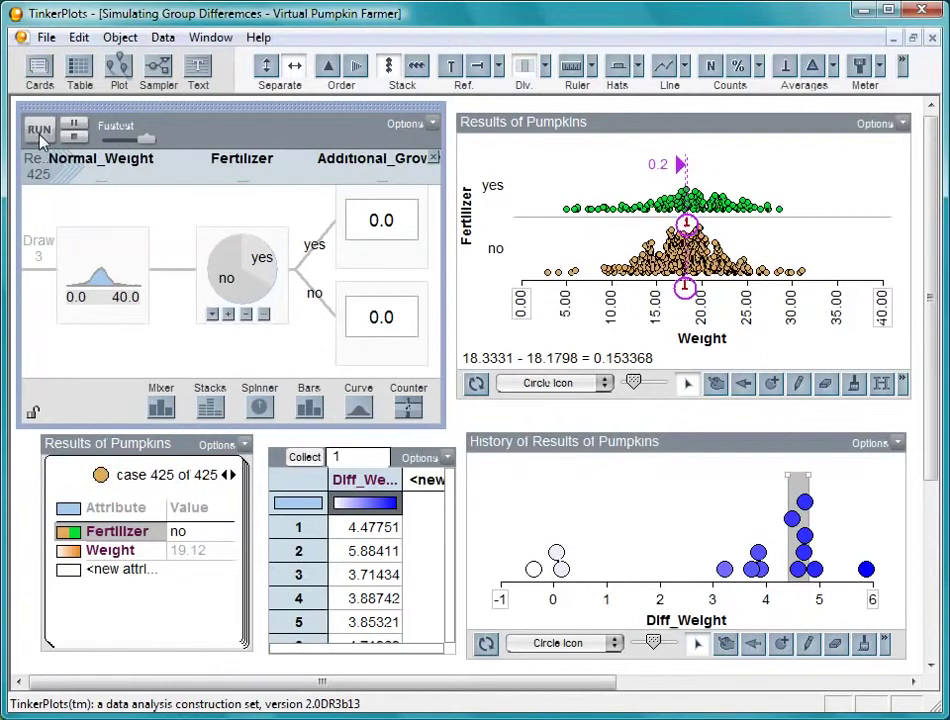
pyautogui.click(39, 132)
pyautogui.click(39, 133)
pyautogui.click(39, 133)
pyautogui.click(39, 133)
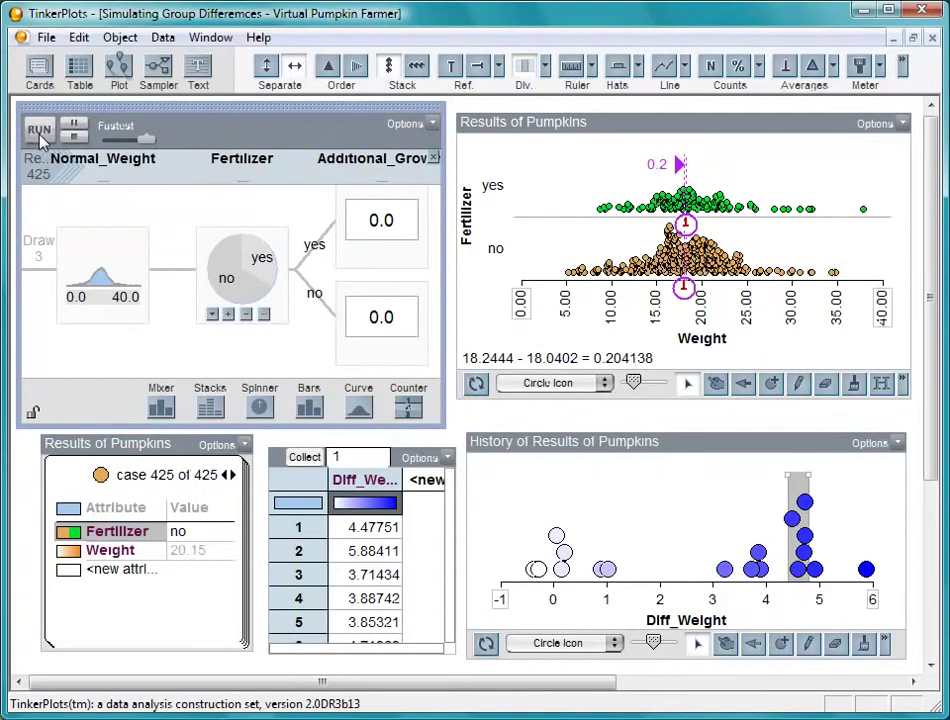
pyautogui.click(39, 133)
pyautogui.click(39, 133)
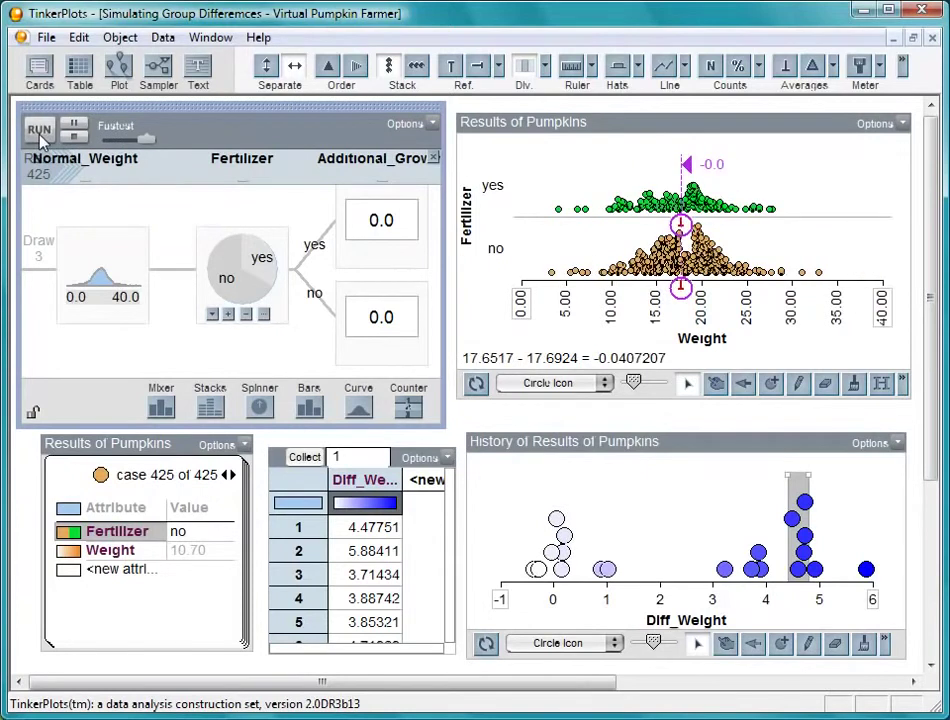
pyautogui.click(39, 133)
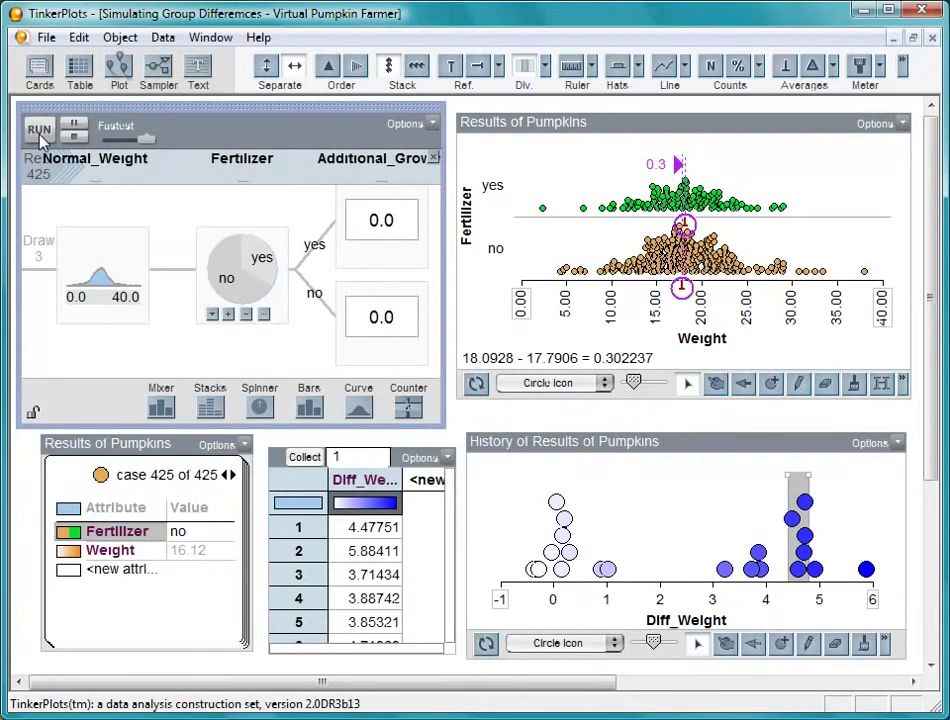
# - Replace the fertilizer's extra growth of 0.0 with -2
pyautogui.click(383, 220)
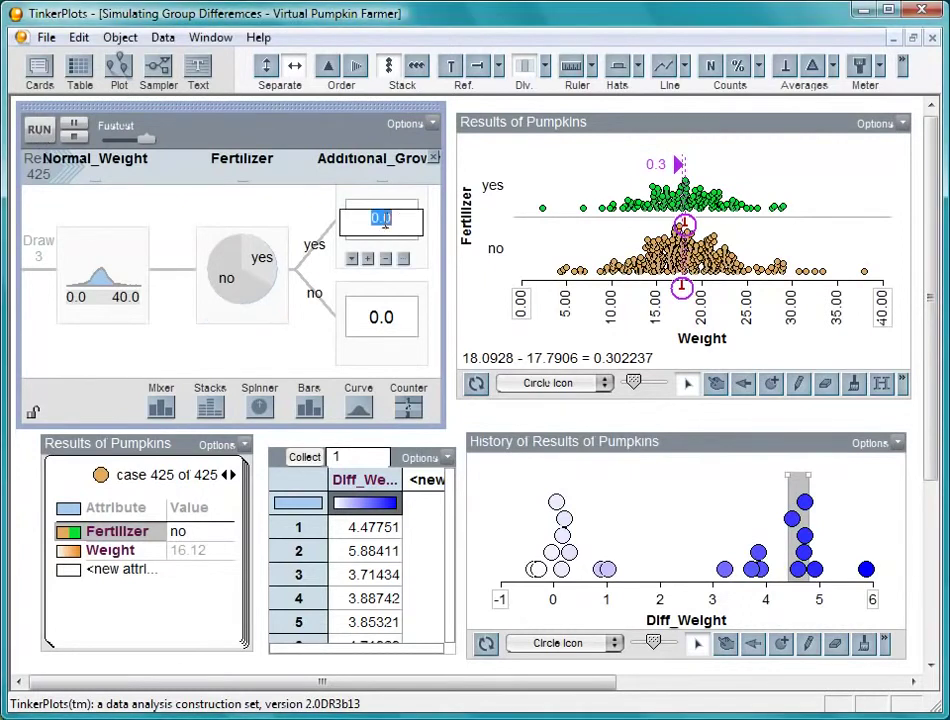
pyautogui.press('BackSpace')
pyautogui.write('-2')
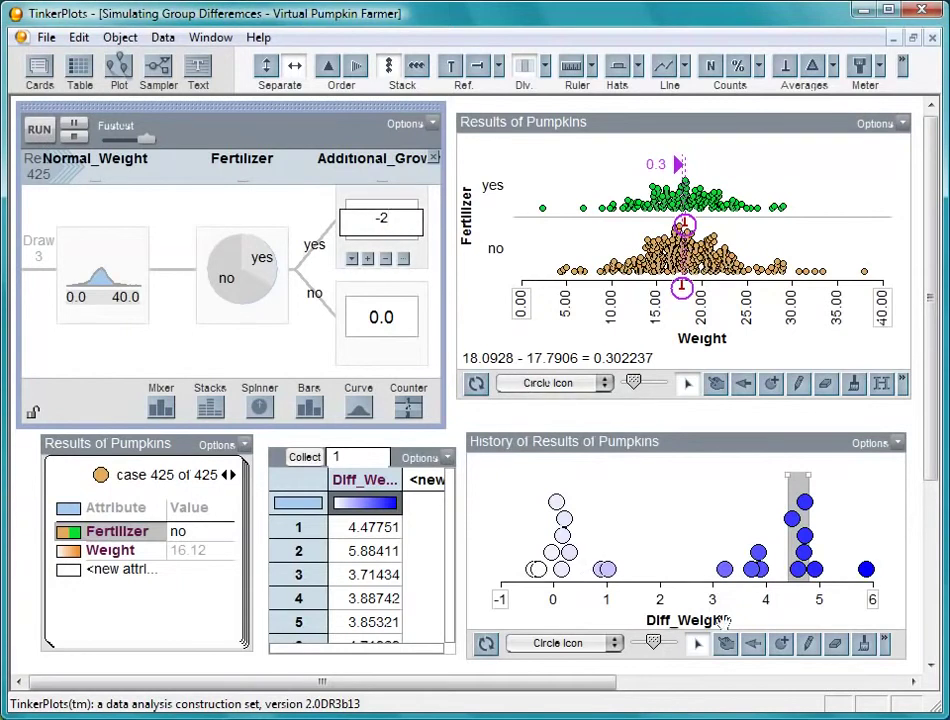
pyautogui.click(466, 426)
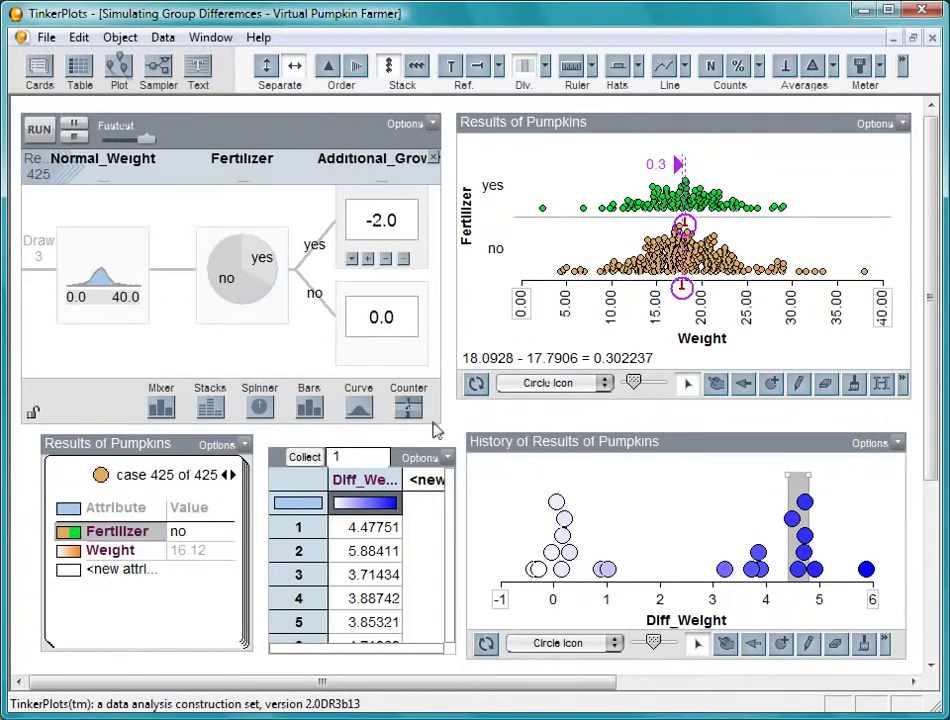
# - Rerun the sampler eight times, adding differences like -1.95 and -2.21 that cluster near -2
pyautogui.click(39, 131)
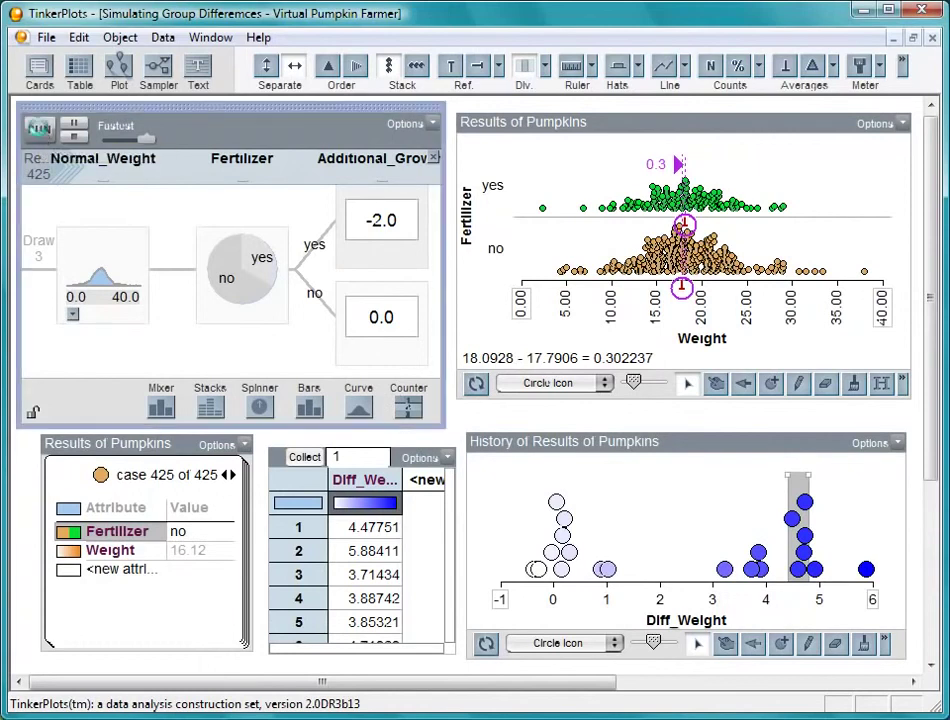
pyautogui.click(39, 131)
pyautogui.click(39, 131)
pyautogui.click(39, 131)
pyautogui.click(39, 131)
pyautogui.click(39, 131)
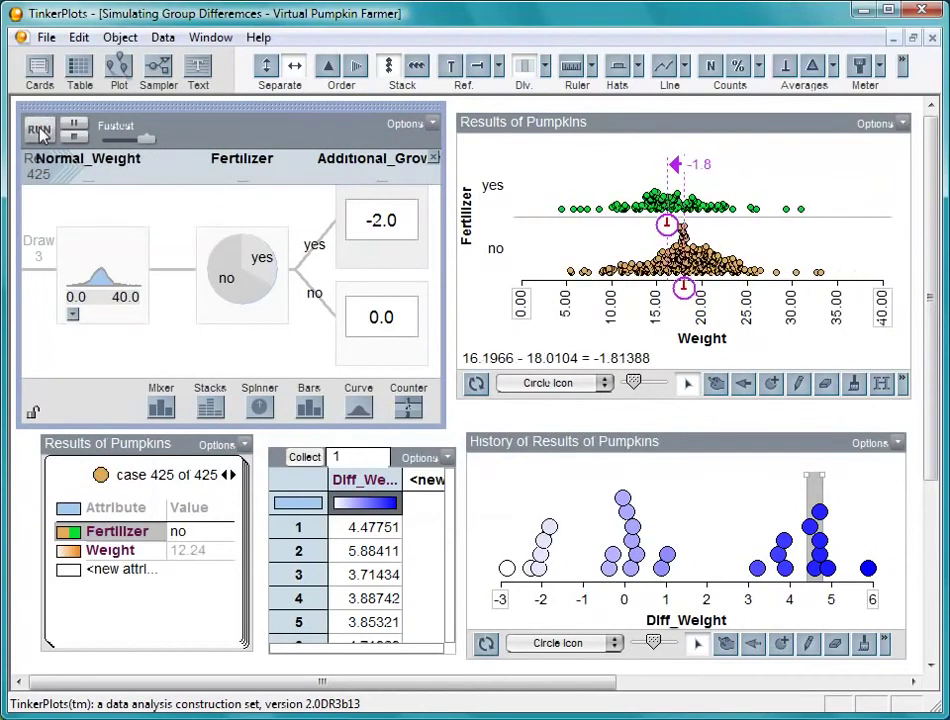
pyautogui.click(39, 131)
pyautogui.click(39, 131)
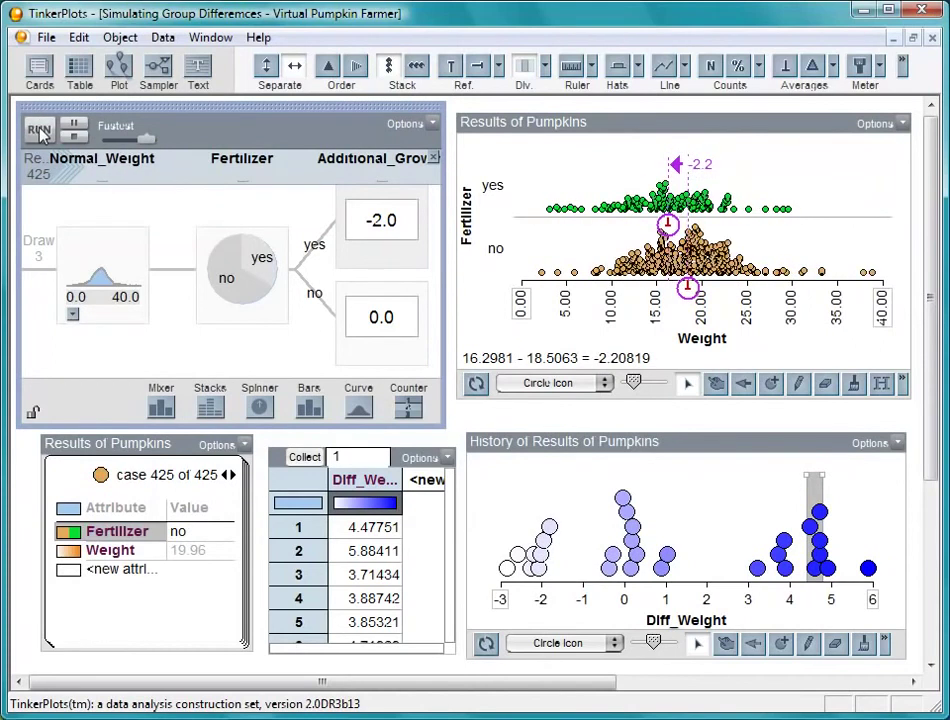